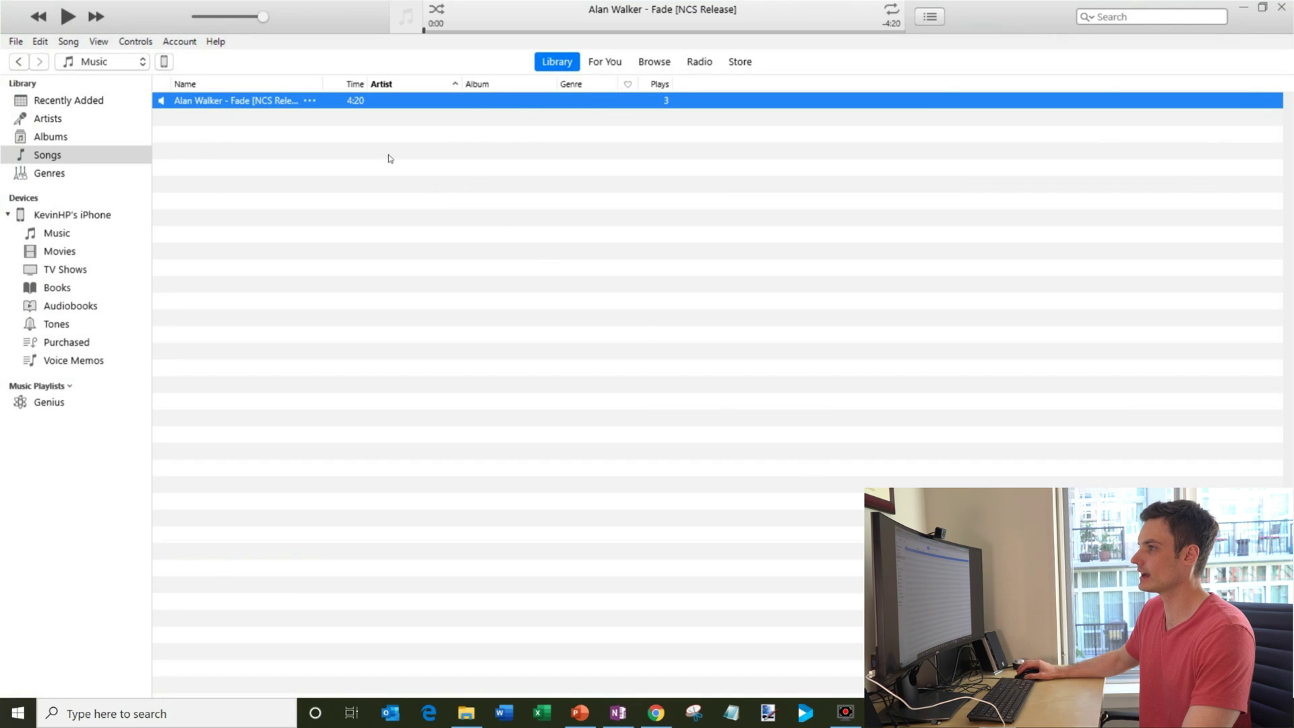
Step: Widen the Name column and play Alan Walker - Fade [NCS Release] from about 2:39 and 3:05 to preview it, pausing at 3:06
{"action": "left_click_drag", "start_coordinate": [322, 84], "coordinate": [379, 92]}
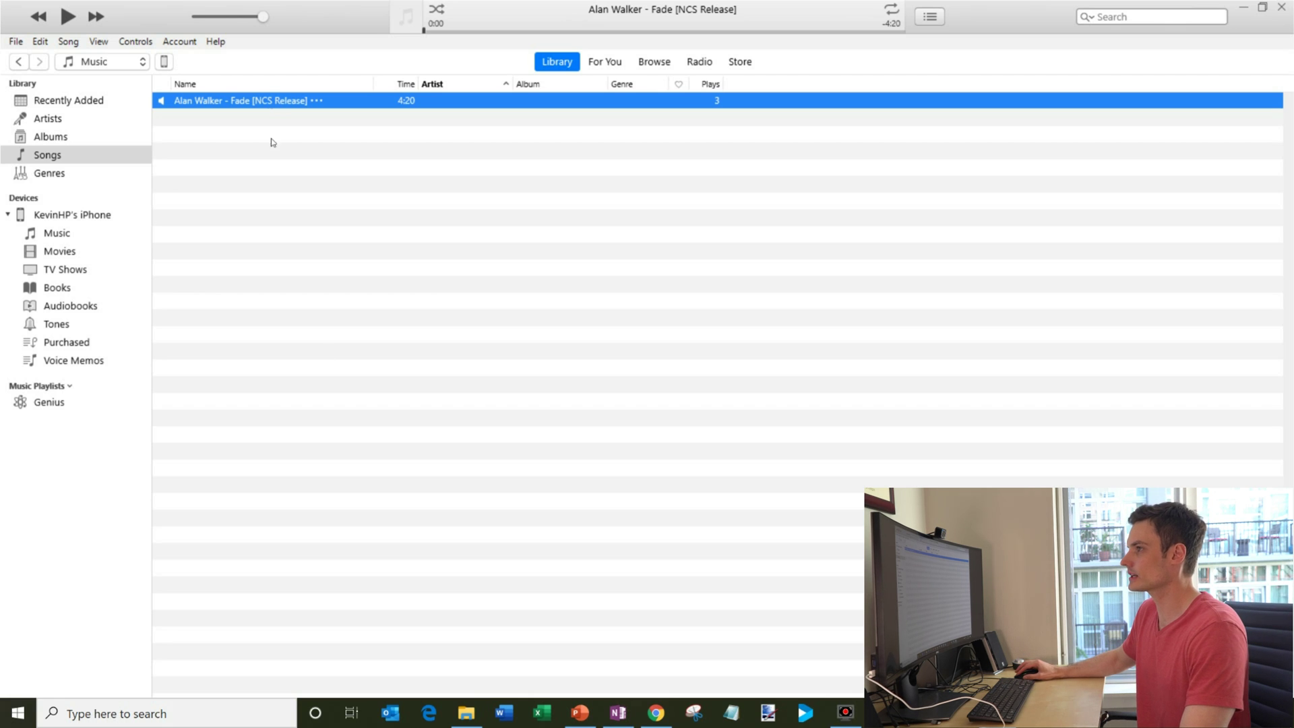
{"action": "double_click", "coordinate": [274, 102]}
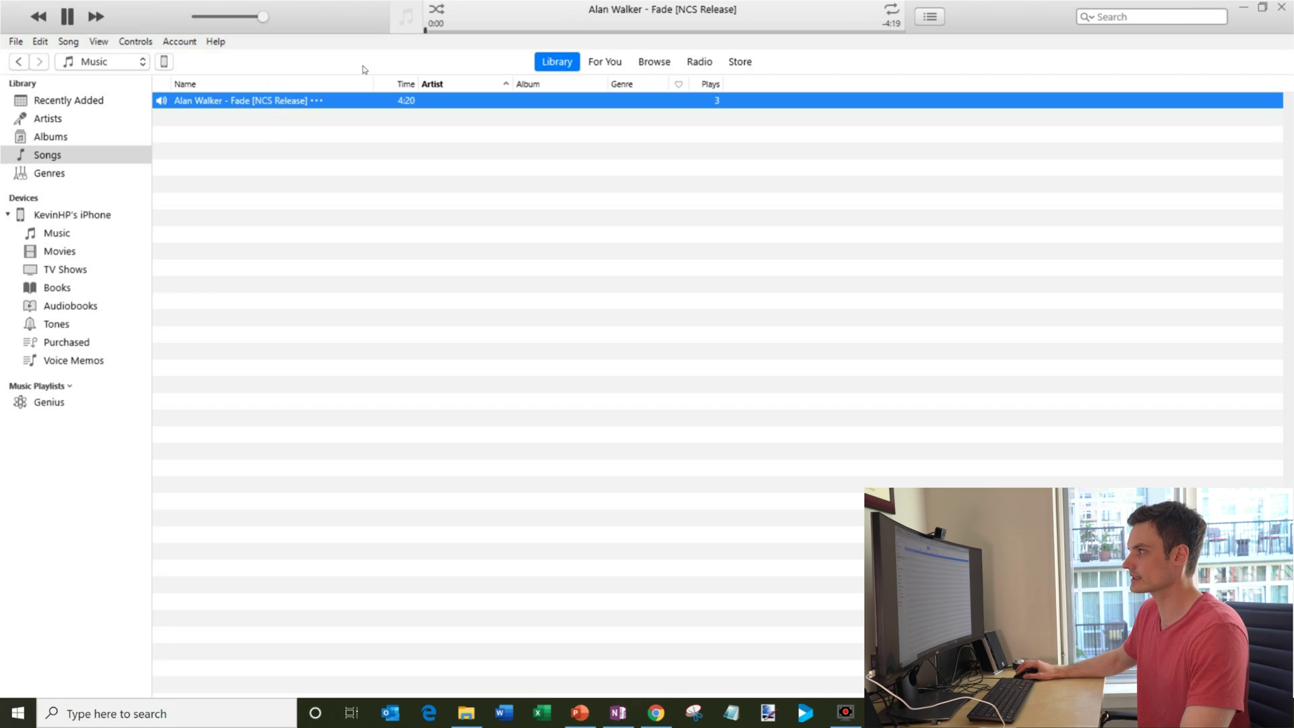
{"action": "left_click", "coordinate": [716, 32]}
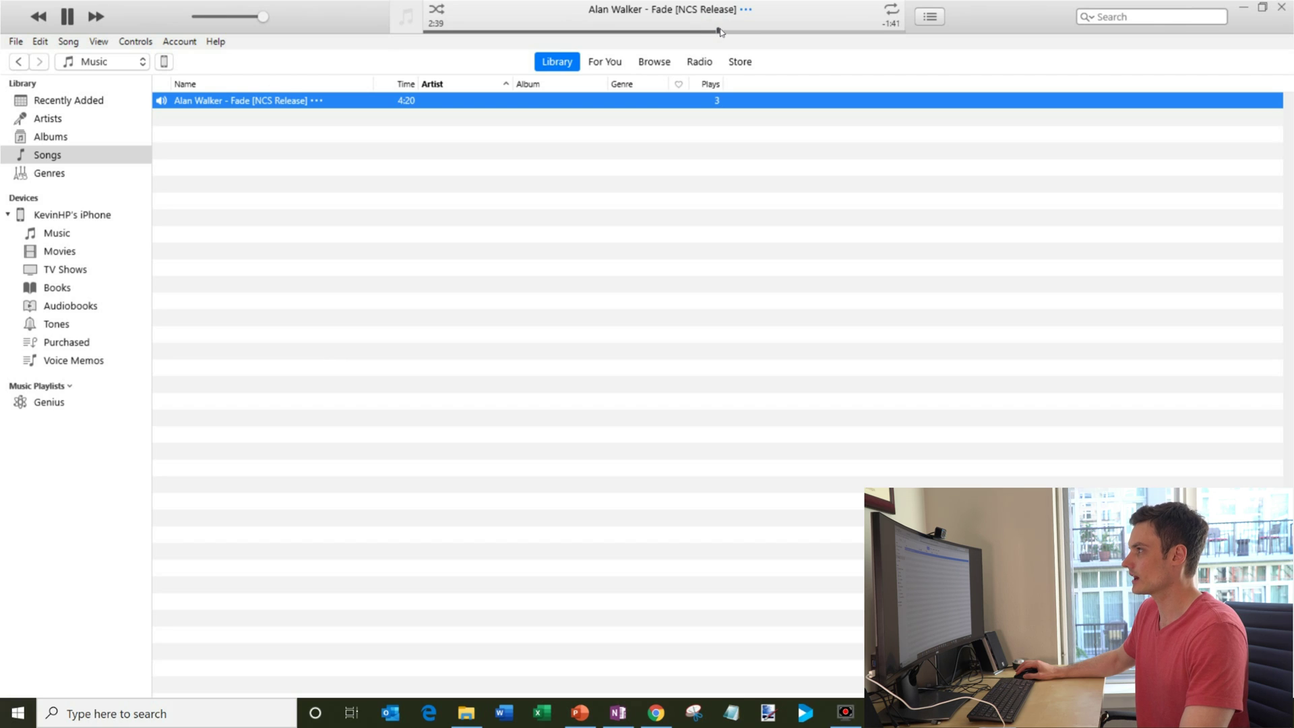
{"action": "left_click_drag", "start_coordinate": [719, 32], "coordinate": [759, 32]}
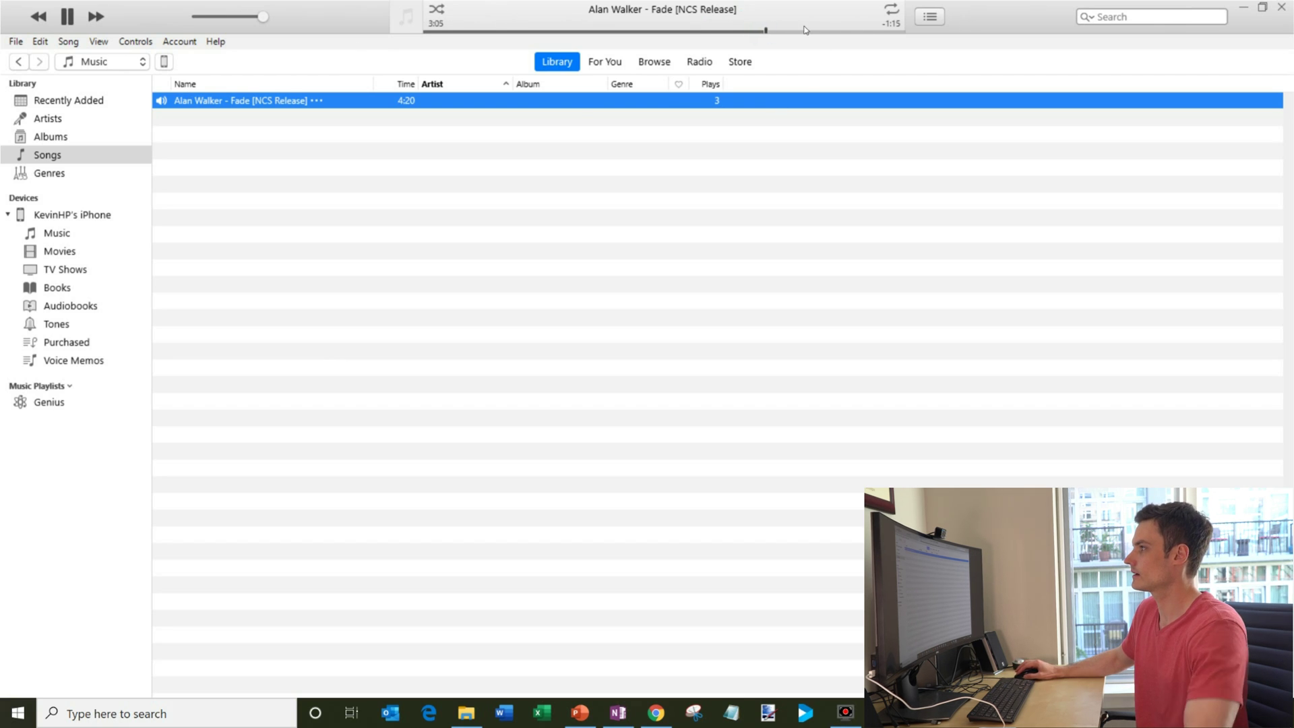
{"action": "key", "text": "space"}
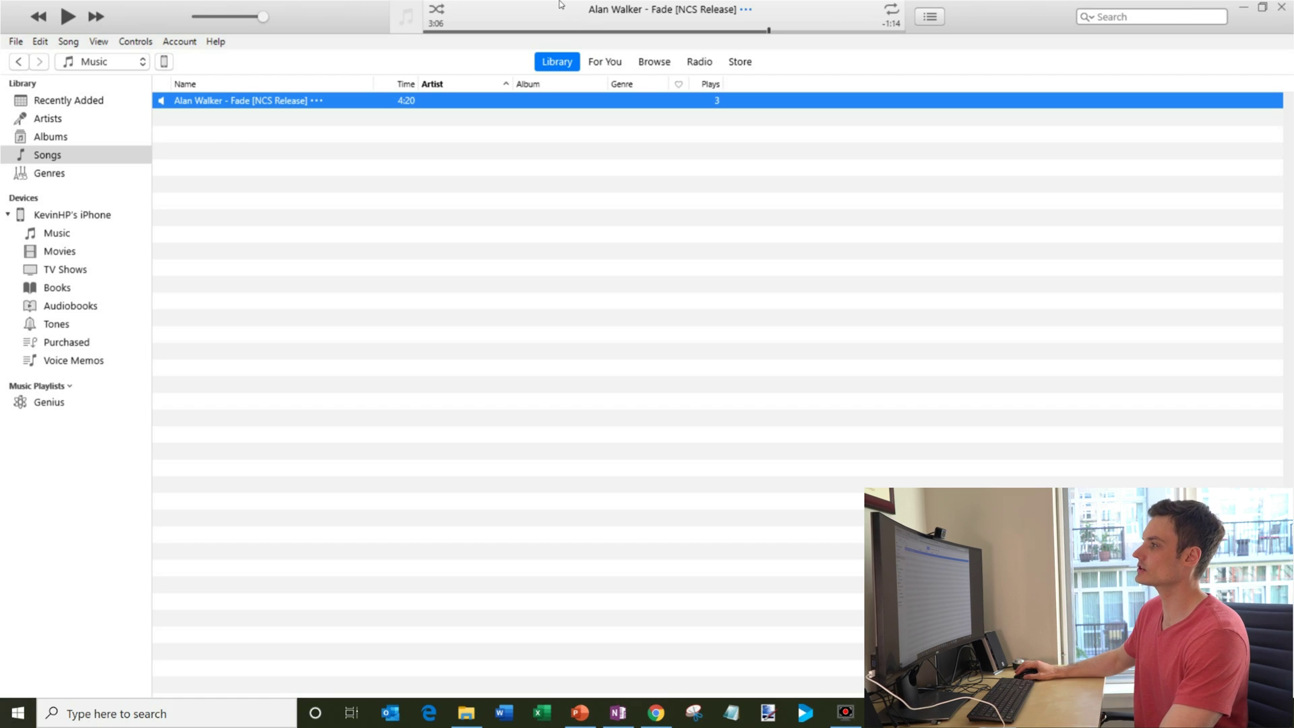
Step: In the song's playback options, enable a custom start time and set it to 3:50
{"action": "right_click", "coordinate": [287, 103]}
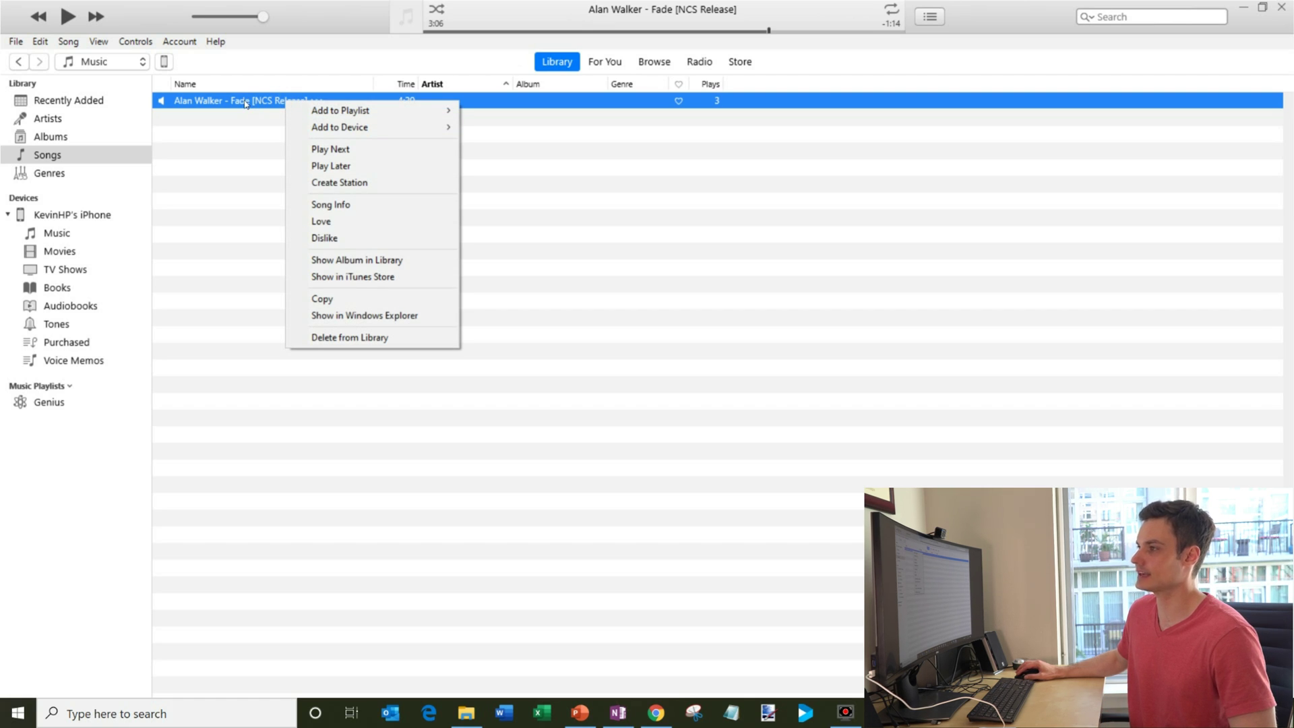
{"action": "left_click", "coordinate": [364, 210]}
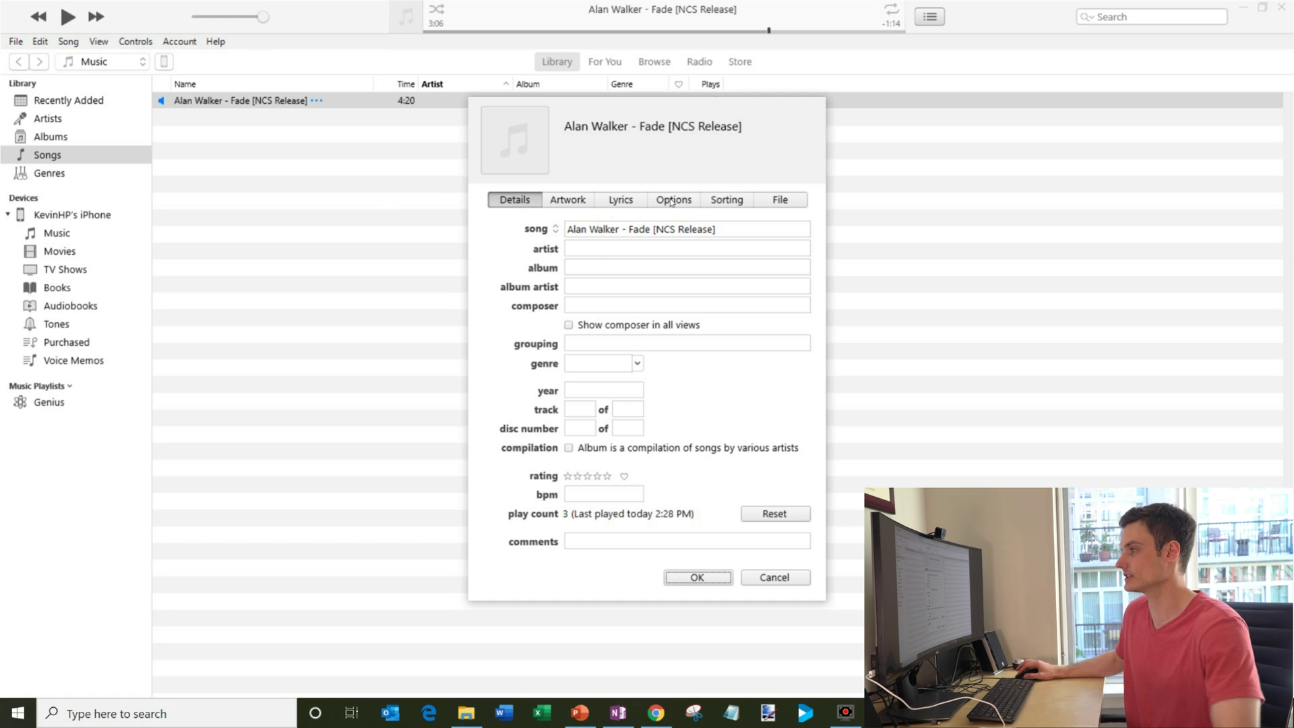
{"action": "left_click", "coordinate": [671, 201]}
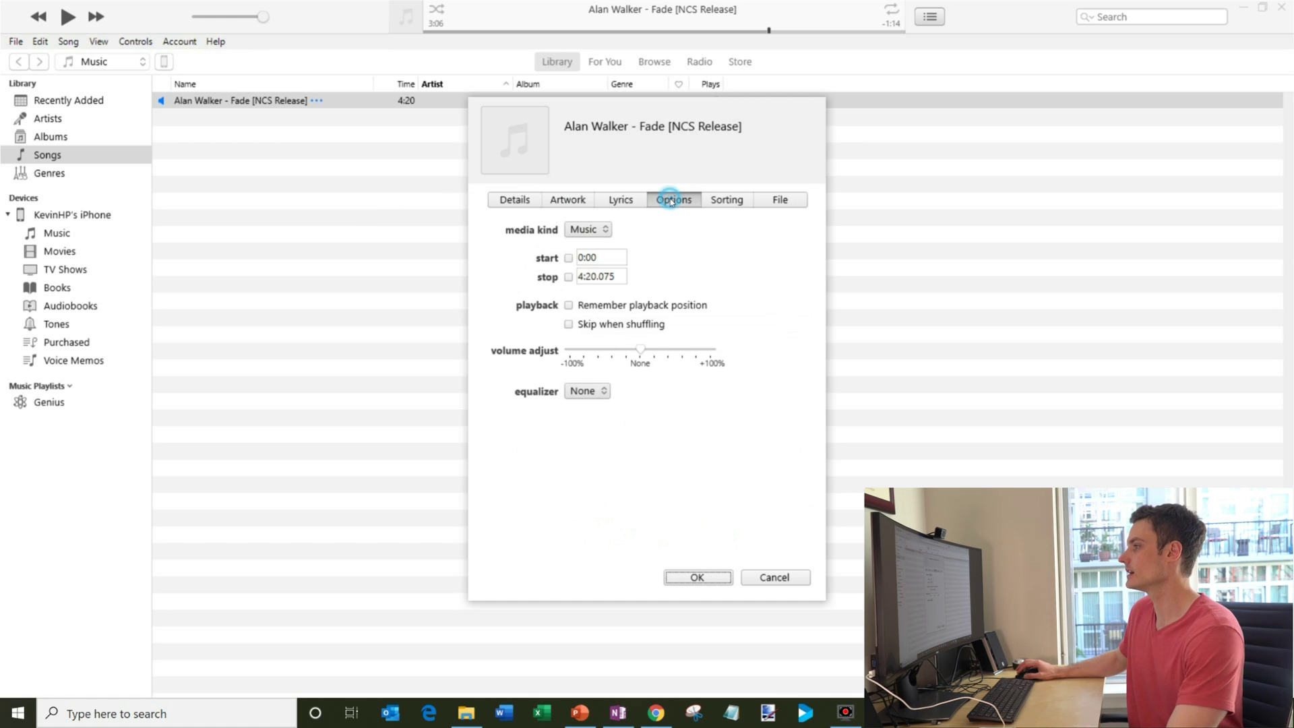
{"action": "left_click", "coordinate": [569, 259]}
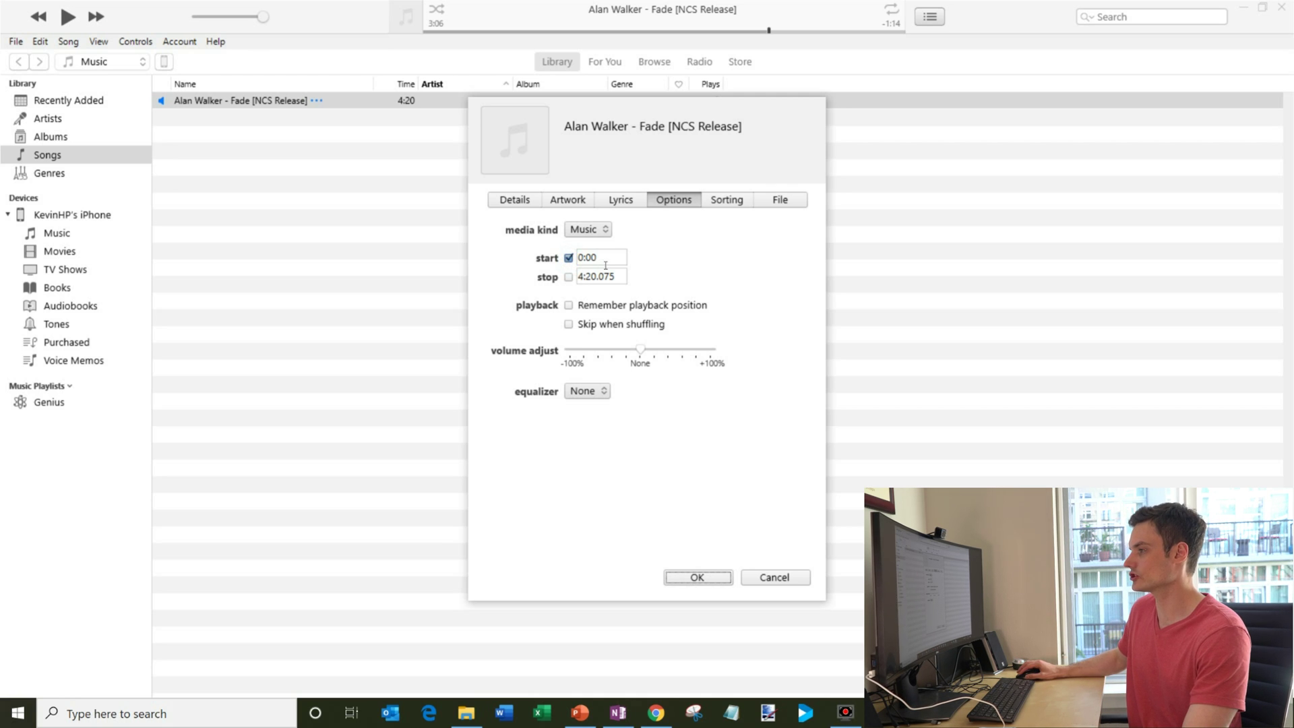
{"action": "left_click_drag", "start_coordinate": [606, 262], "coordinate": [577, 258]}
{"action": "type", "text": "3:50"}
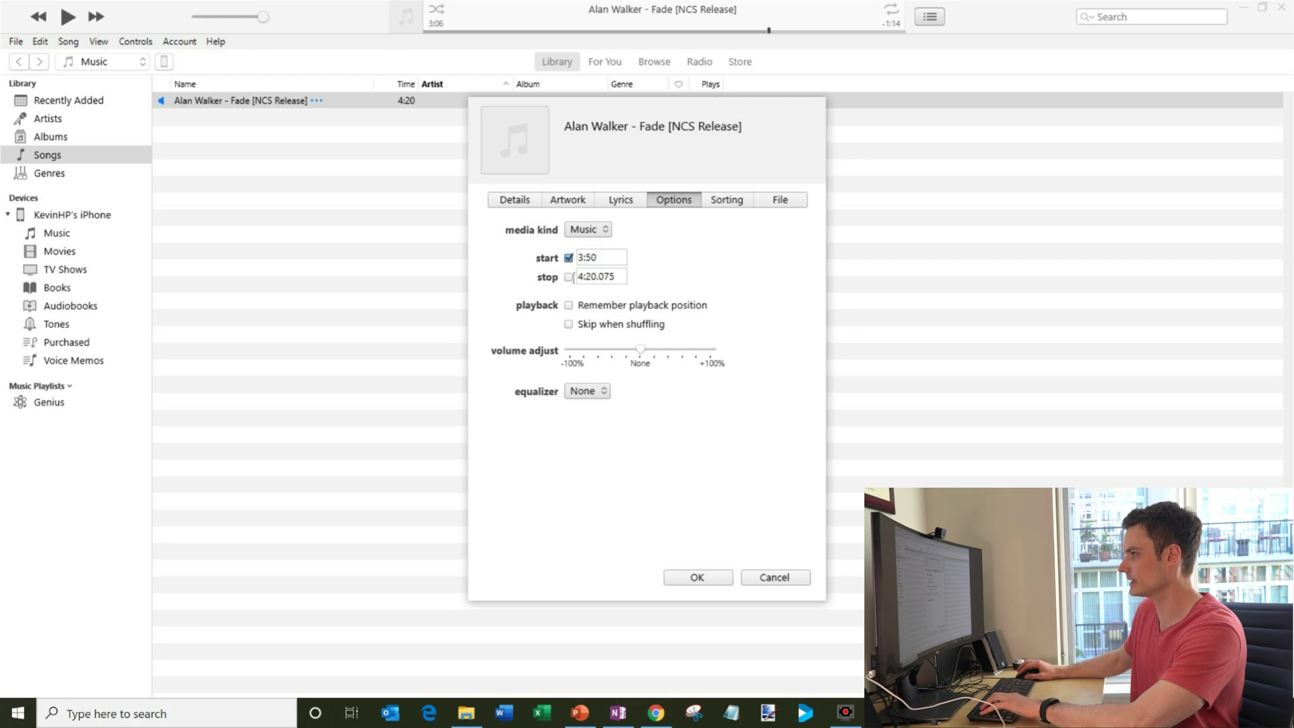
Step: Enable a custom stop time of 4:00 for the song, apply the options and briefly play the trimmed section
{"action": "left_click", "coordinate": [569, 277]}
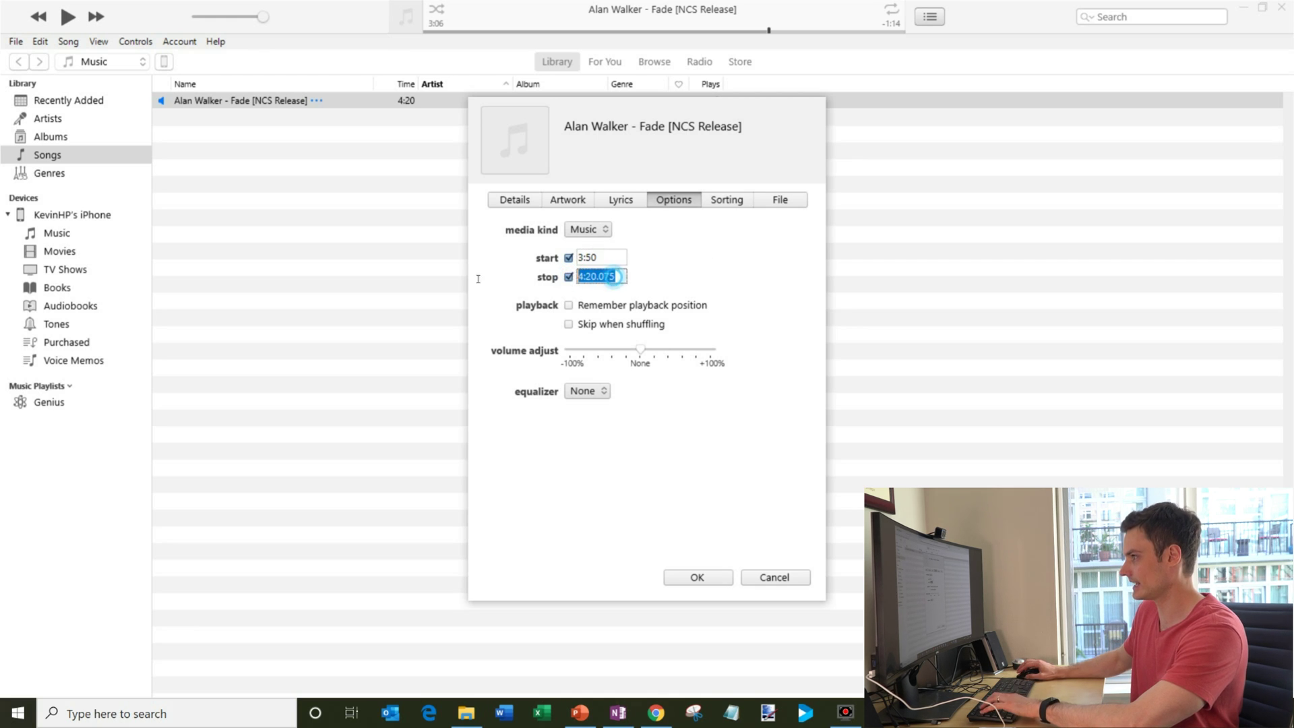
{"action": "type", "text": "4"}
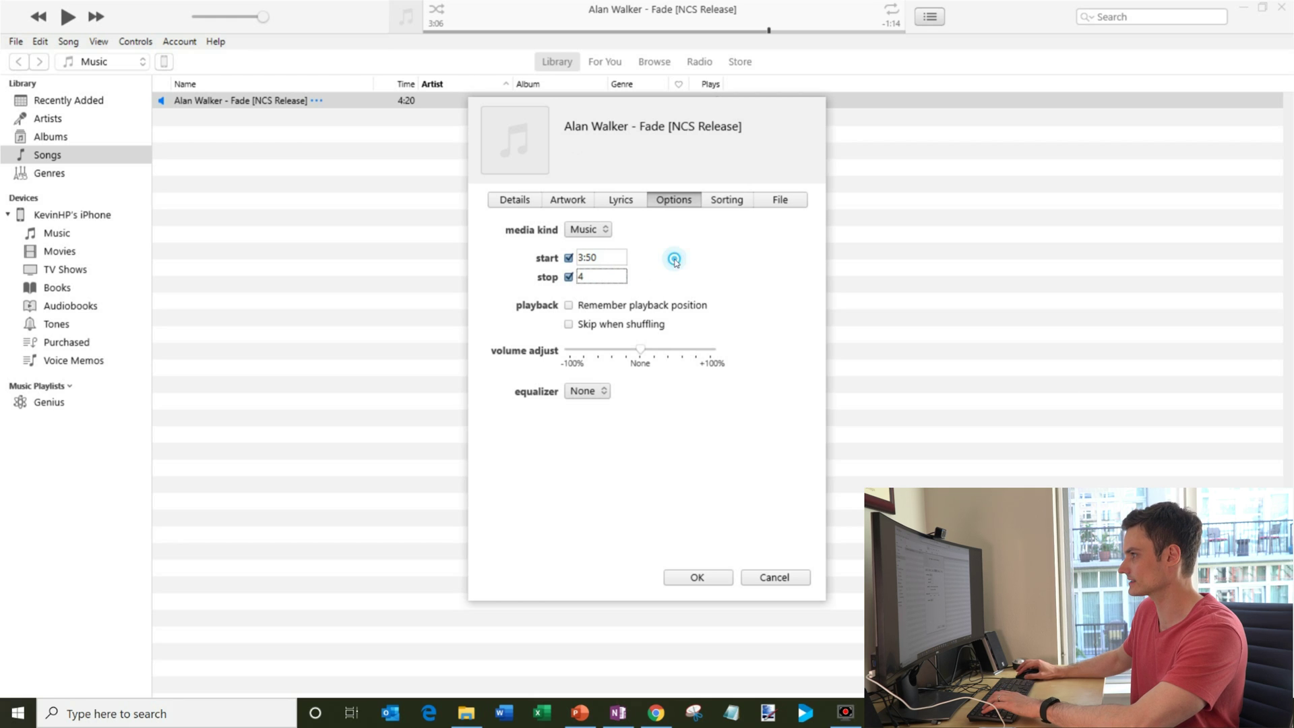
{"action": "type", "text": ":00"}
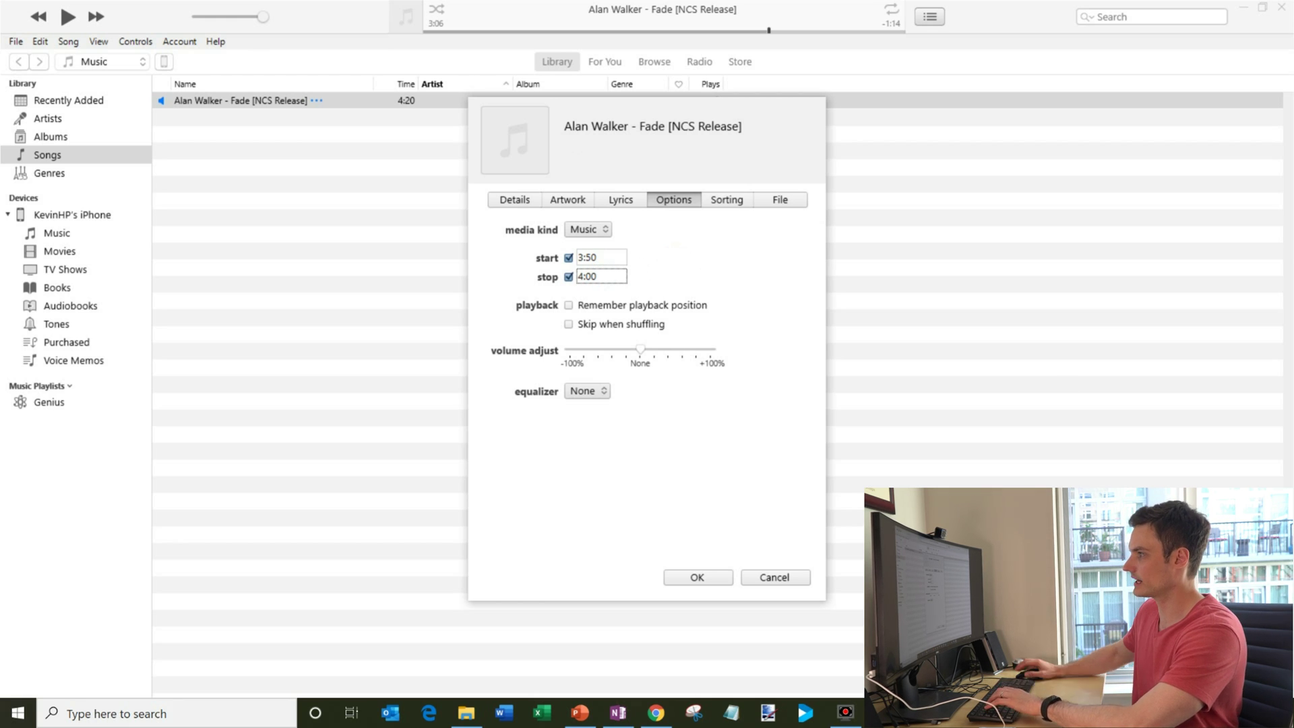
{"action": "left_click", "coordinate": [713, 576]}
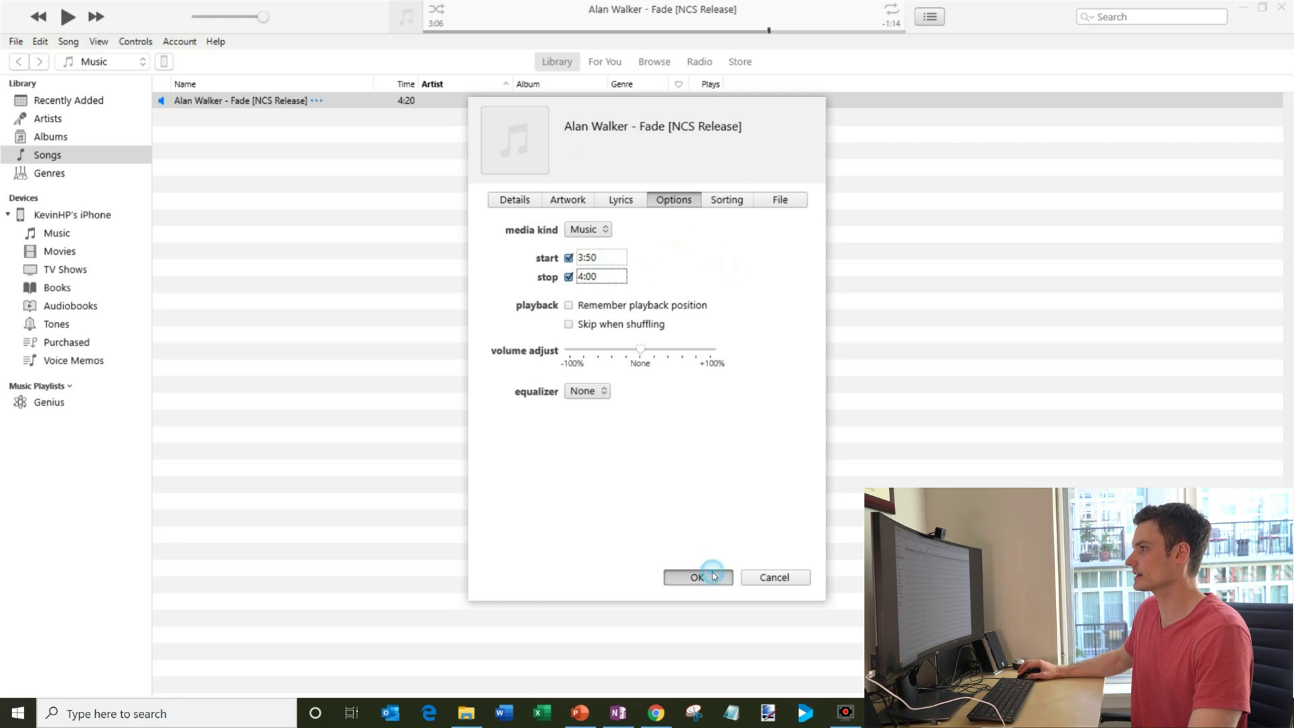
{"action": "key", "text": "space"}
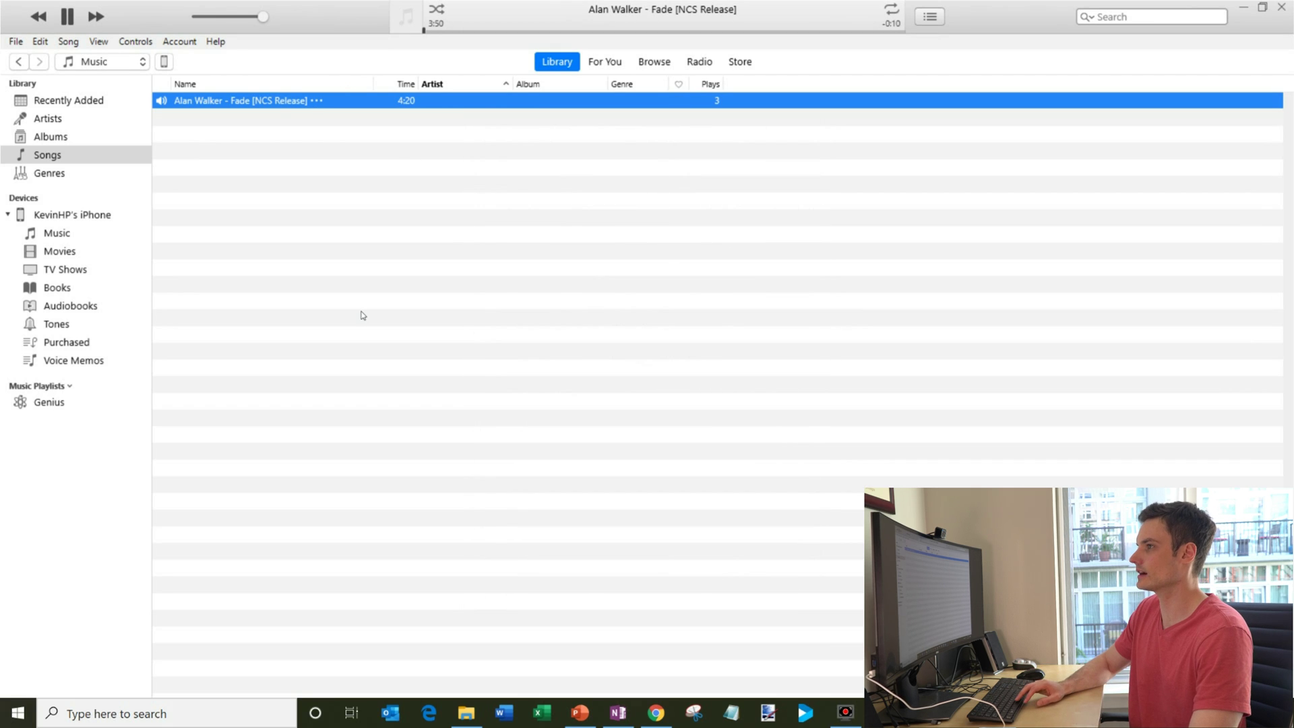
{"action": "key", "text": "space"}
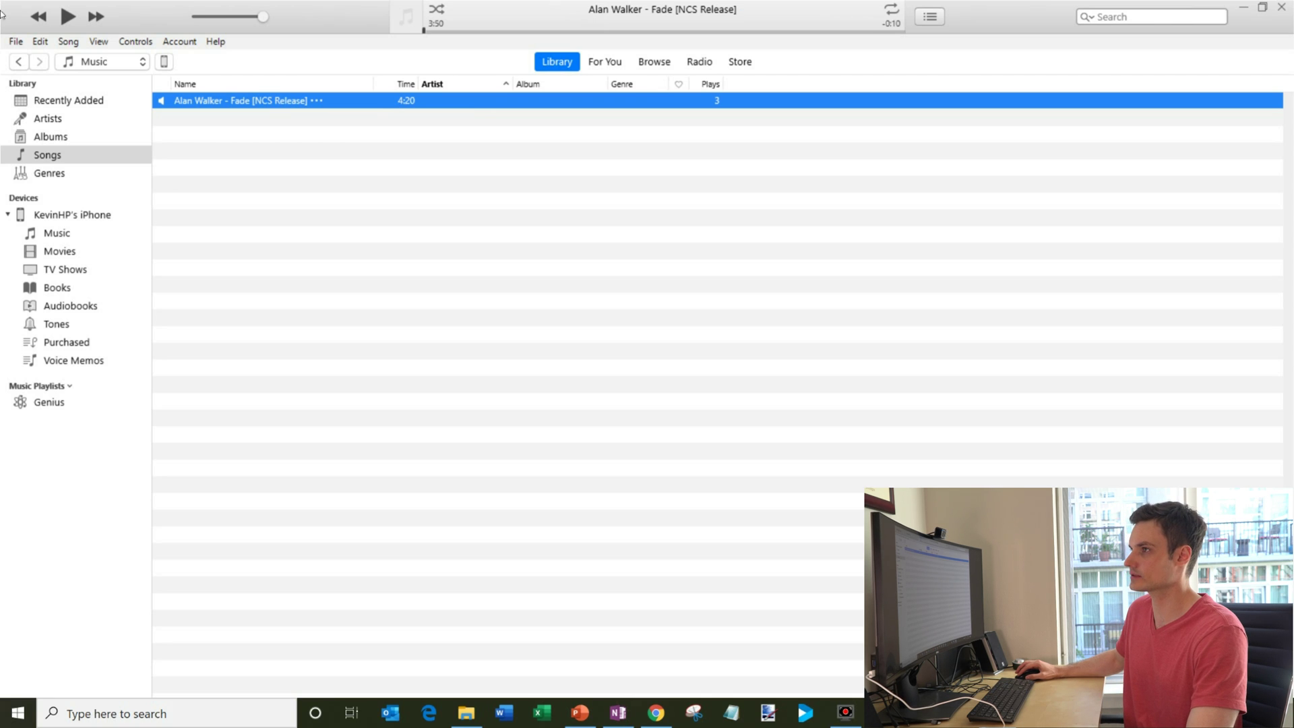
Step: Convert the trimmed song into a separate AAC version in the library
{"action": "left_click", "coordinate": [21, 40]}
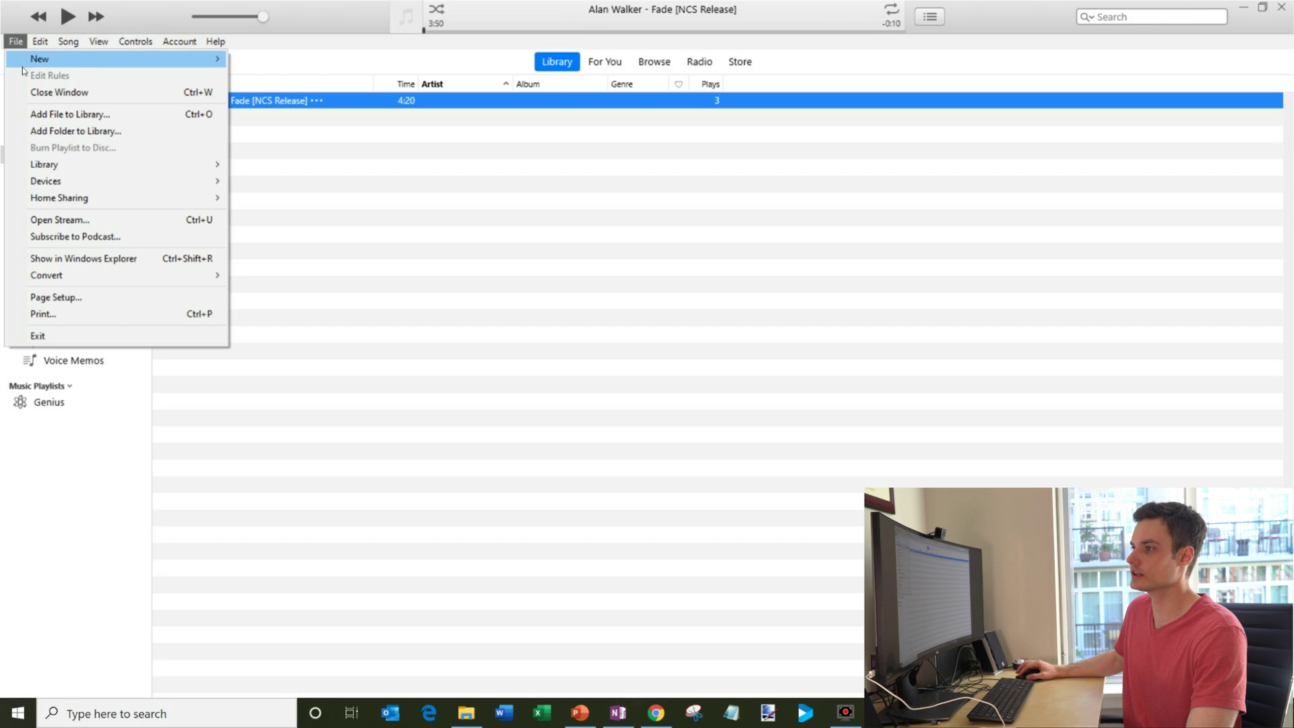
{"action": "mouse_move", "coordinate": [177, 186]}
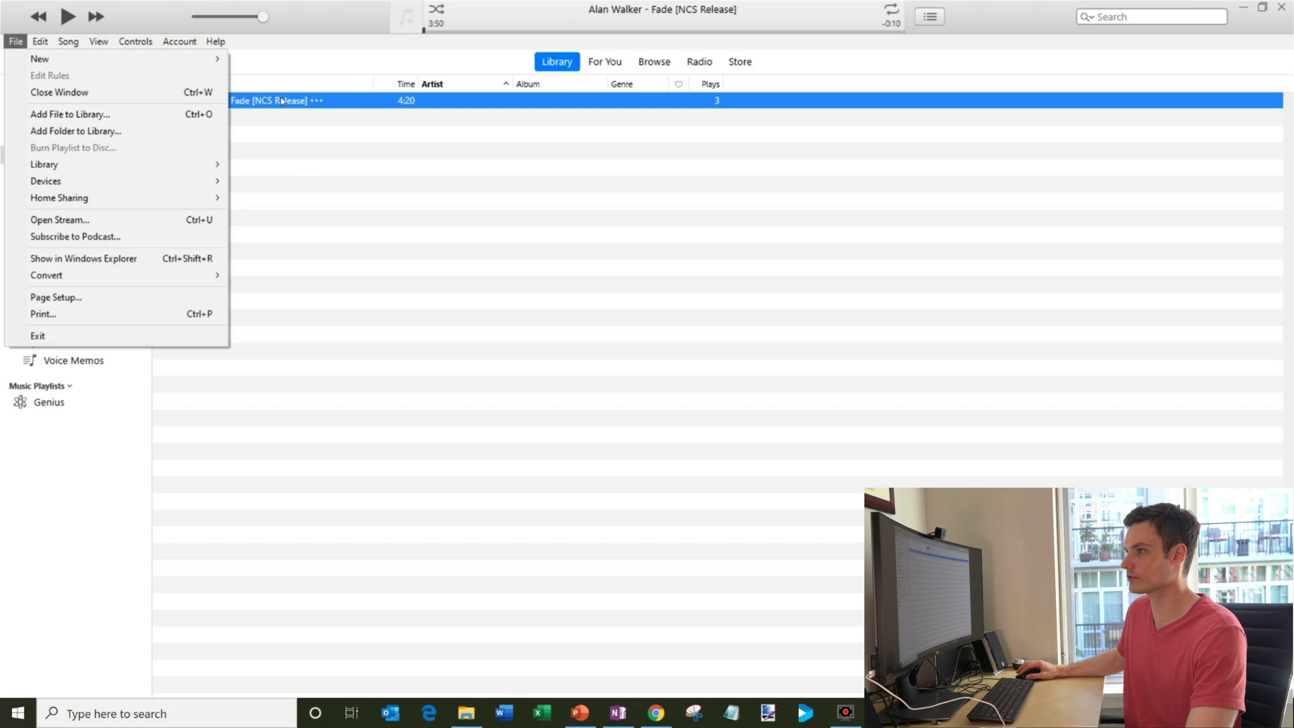
{"action": "mouse_move", "coordinate": [140, 273]}
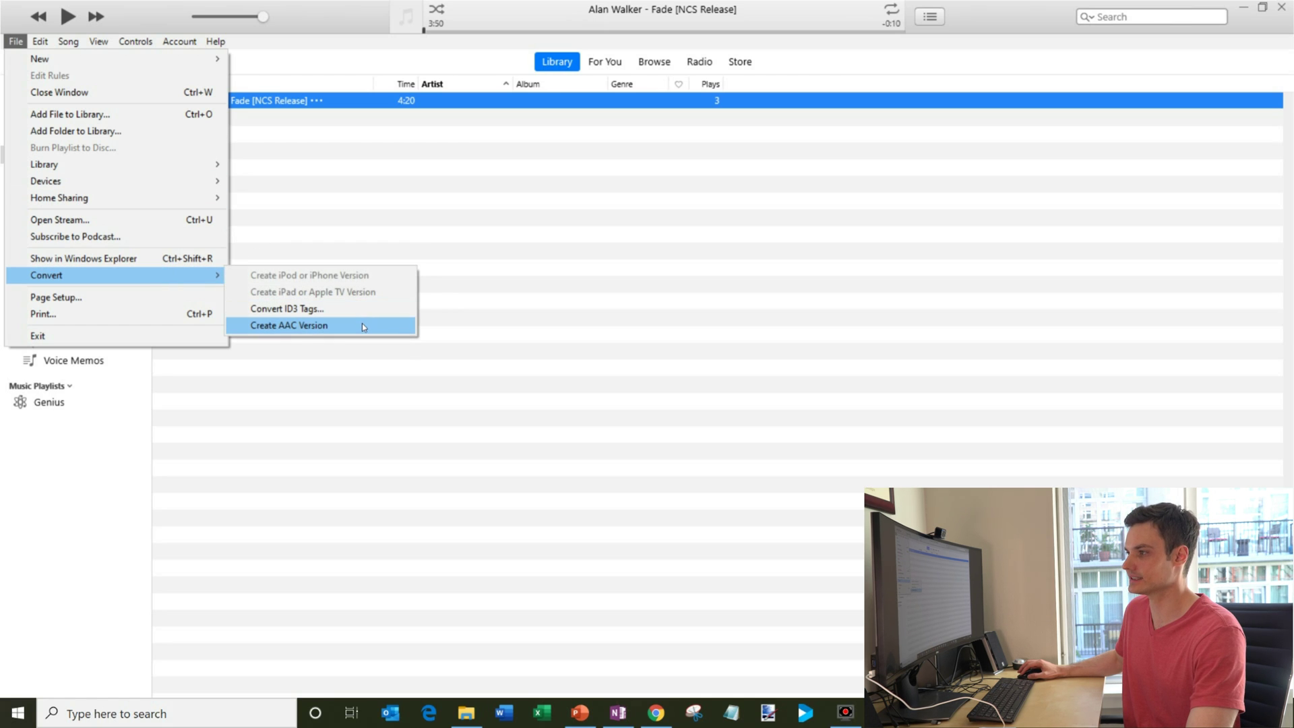
{"action": "left_click", "coordinate": [363, 326]}
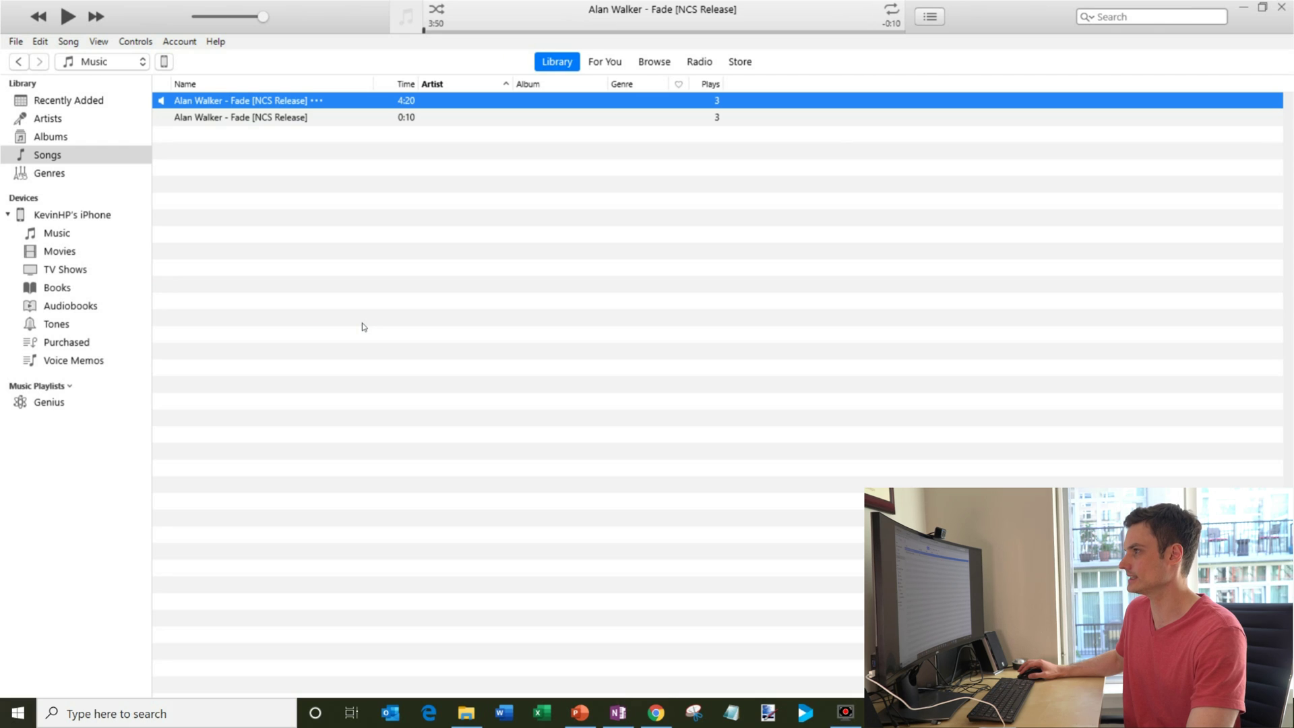
Step: Compare the durations of the original and the shortened copy, and briefly start and pause playback
{"action": "left_click", "coordinate": [285, 118]}
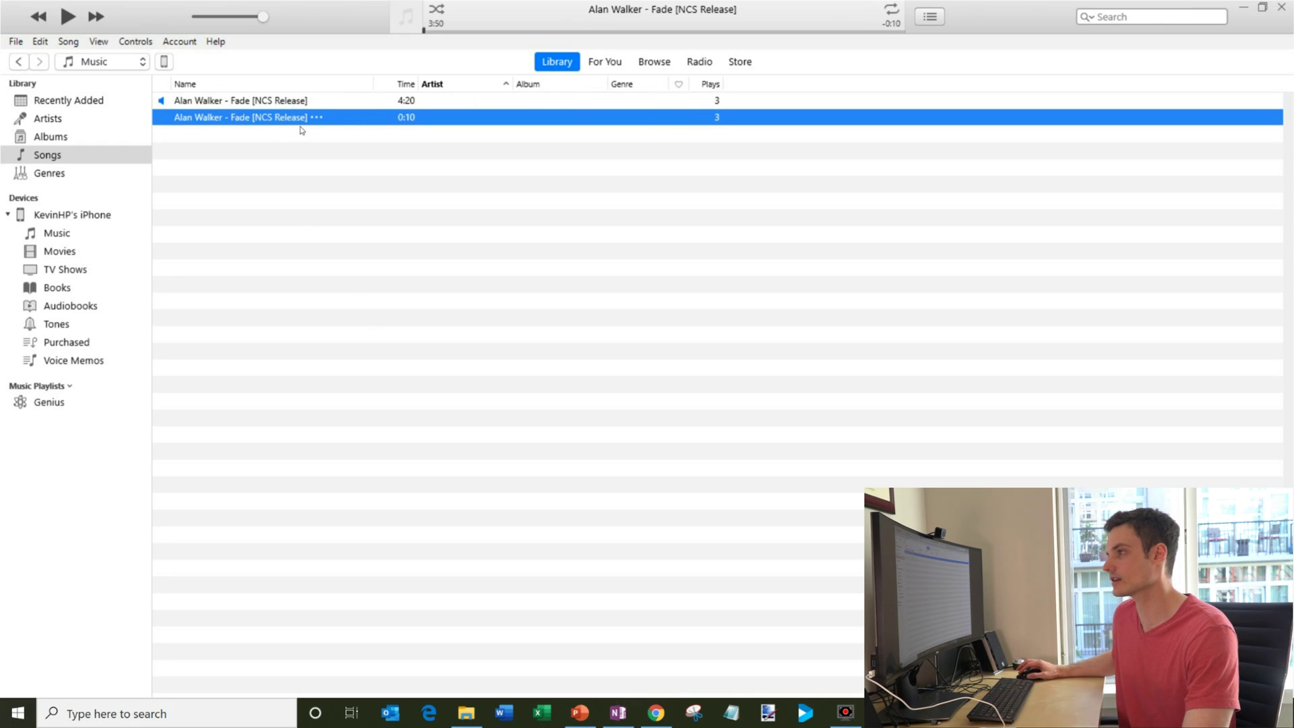
{"action": "left_click", "coordinate": [407, 103]}
{"action": "left_click", "coordinate": [410, 117]}
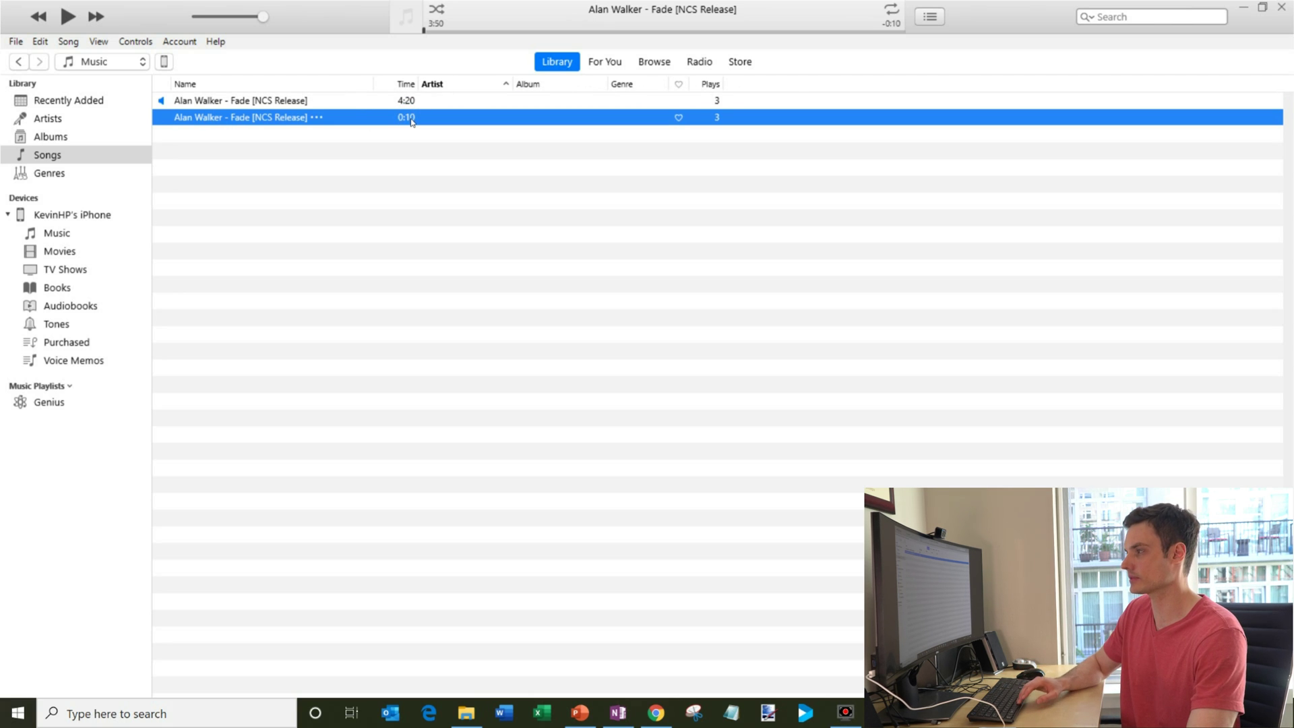
{"action": "key", "text": "space"}
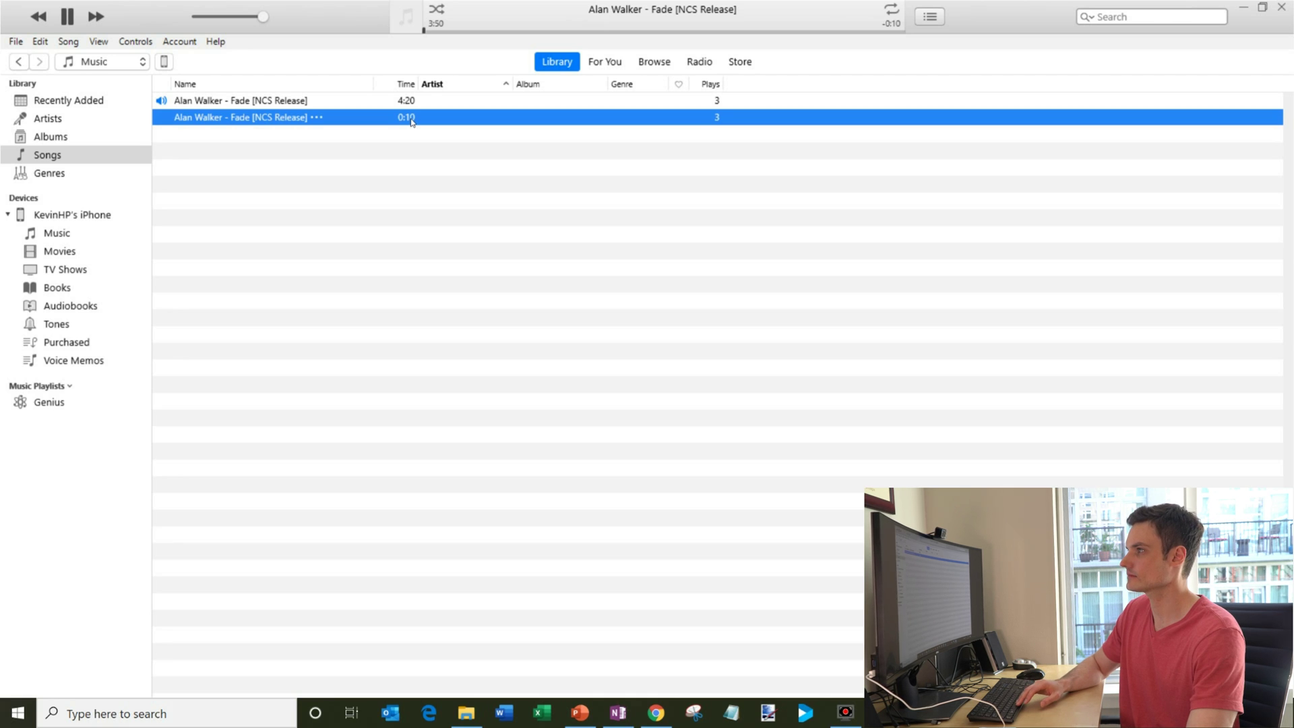
{"action": "key", "text": "space"}
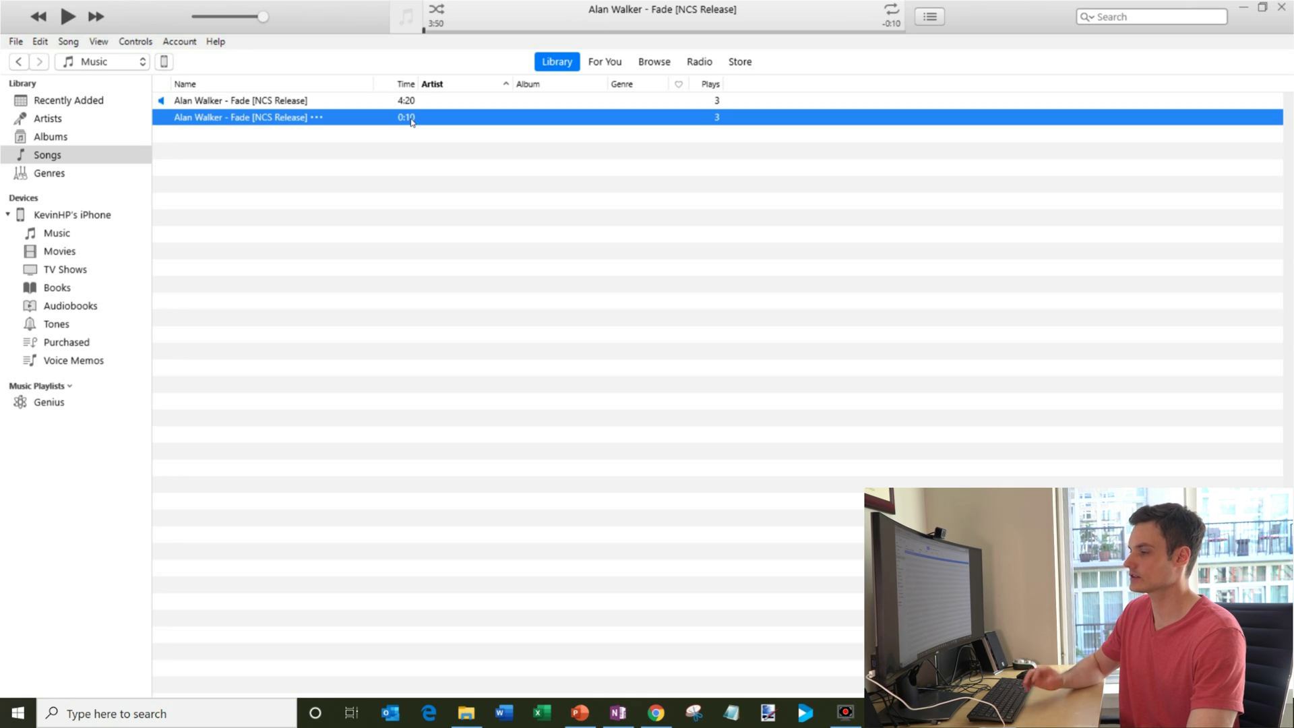
Step: Show the file of the 0:10 song version in Windows Explorer
{"action": "left_click", "coordinate": [359, 120]}
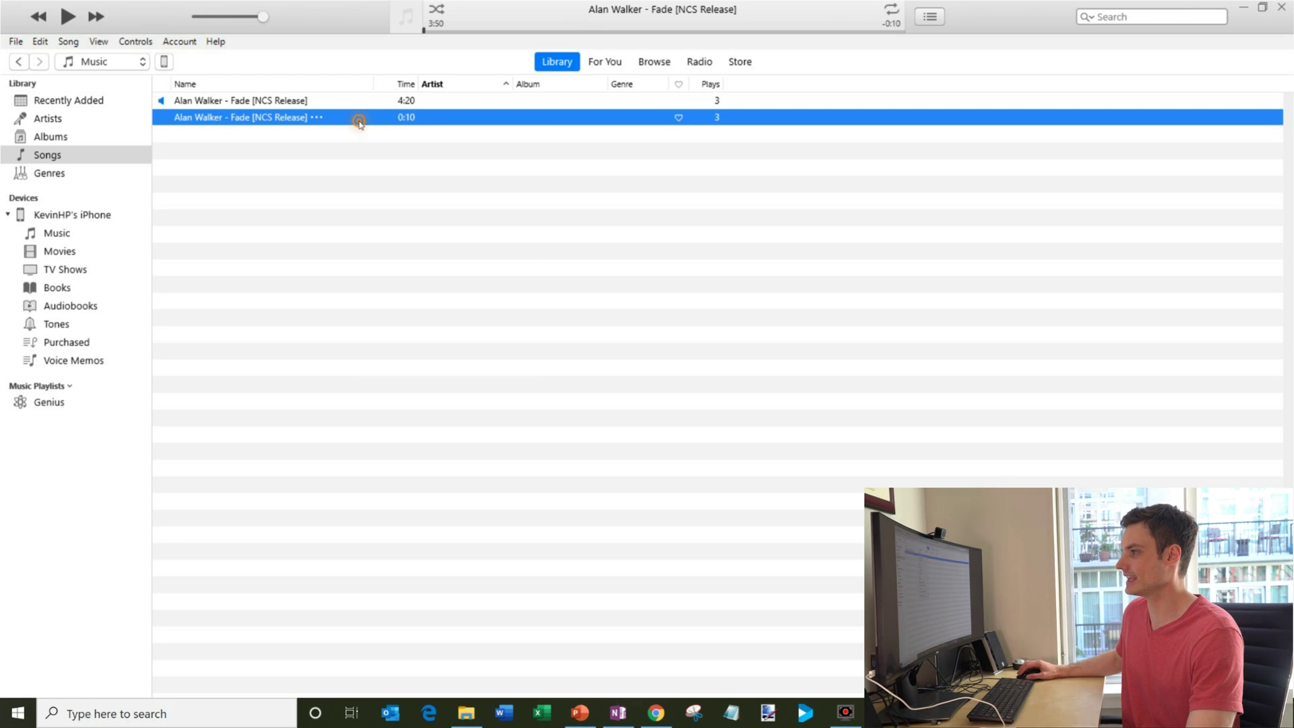
{"action": "right_click", "coordinate": [360, 122]}
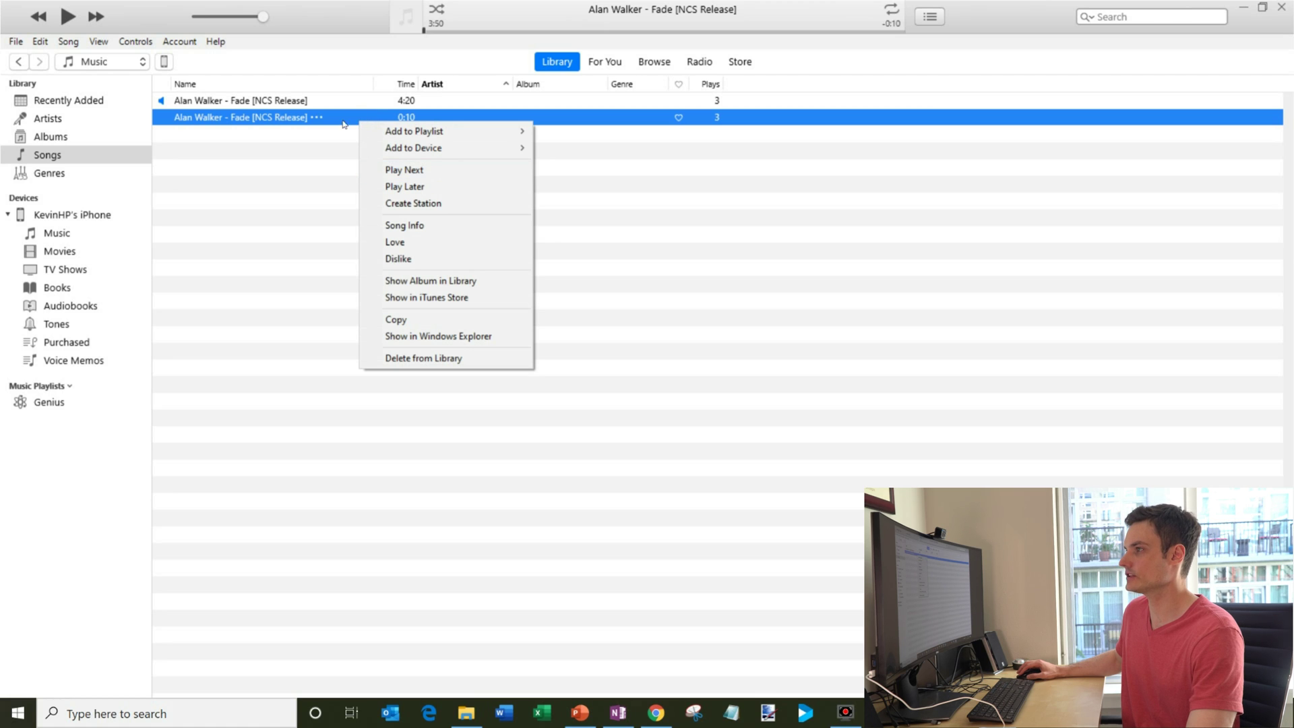
{"action": "left_click", "coordinate": [340, 134]}
{"action": "right_click", "coordinate": [347, 119]}
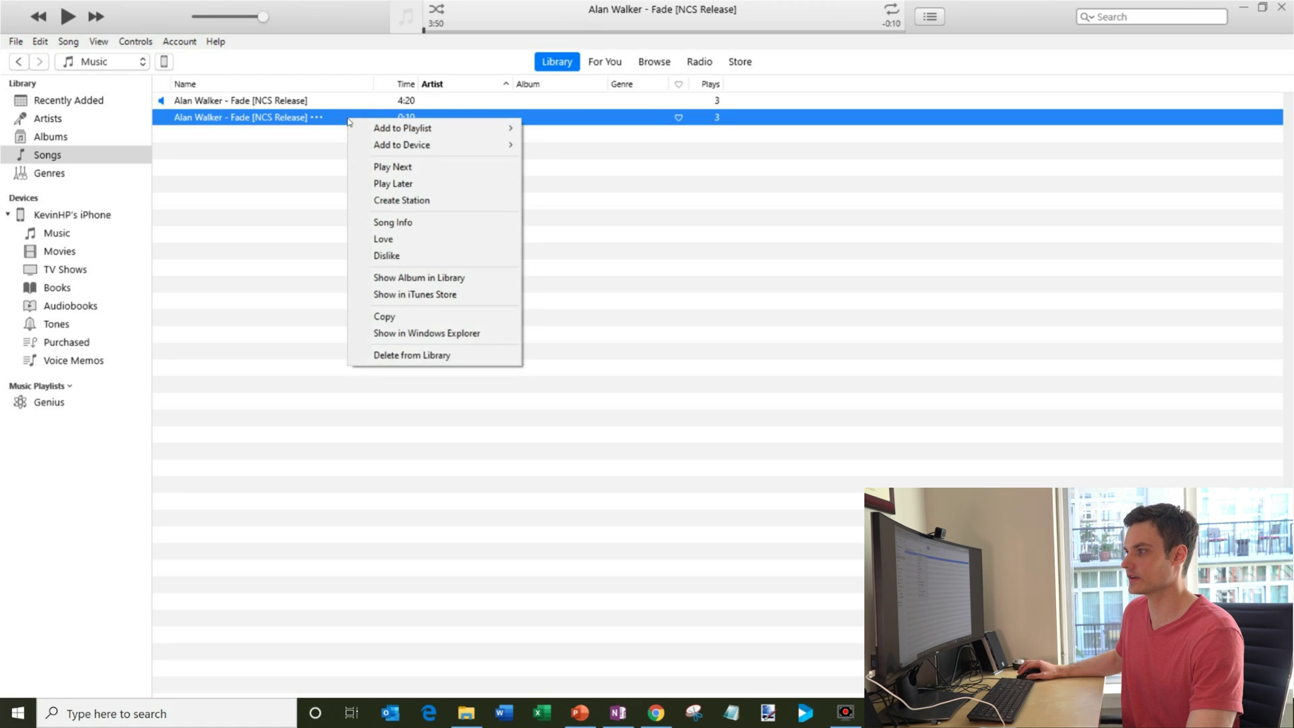
{"action": "left_click", "coordinate": [491, 333]}
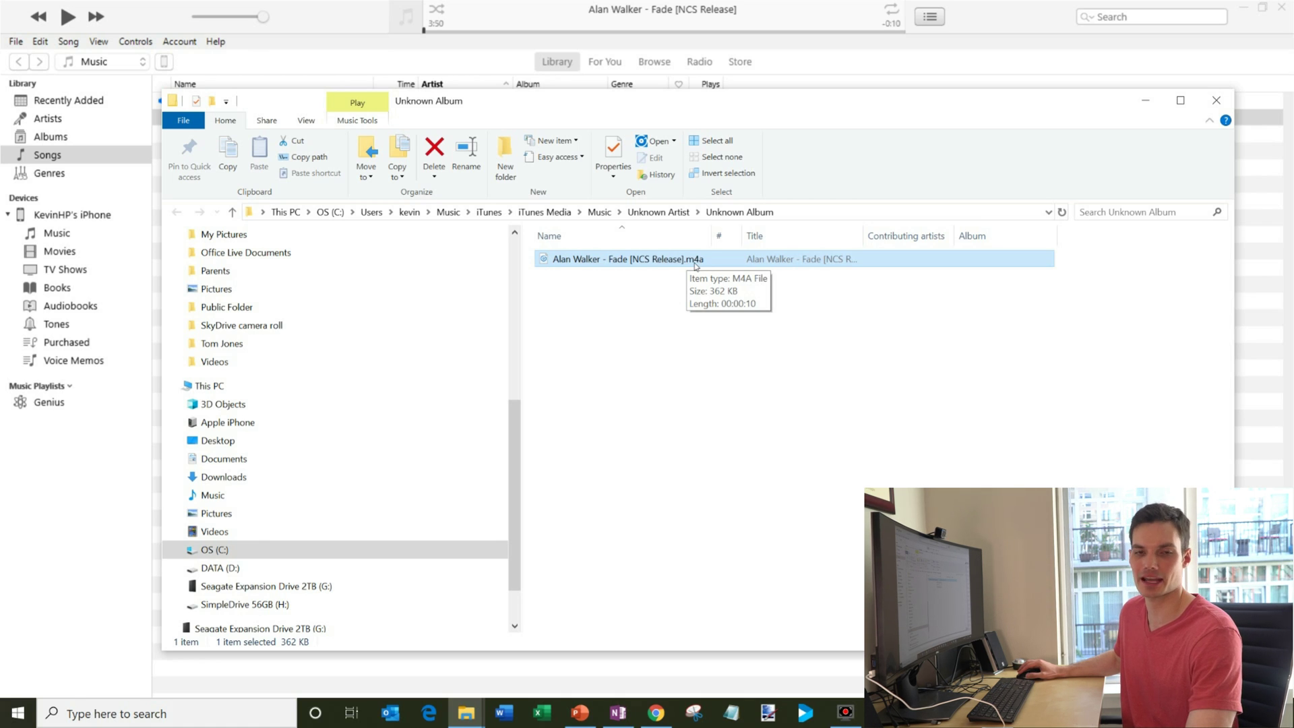
Step: Change the file's extension so it is named Alan Walker - Fade [NCS Release].m4r, and accept the extension change
{"action": "right_click", "coordinate": [695, 265]}
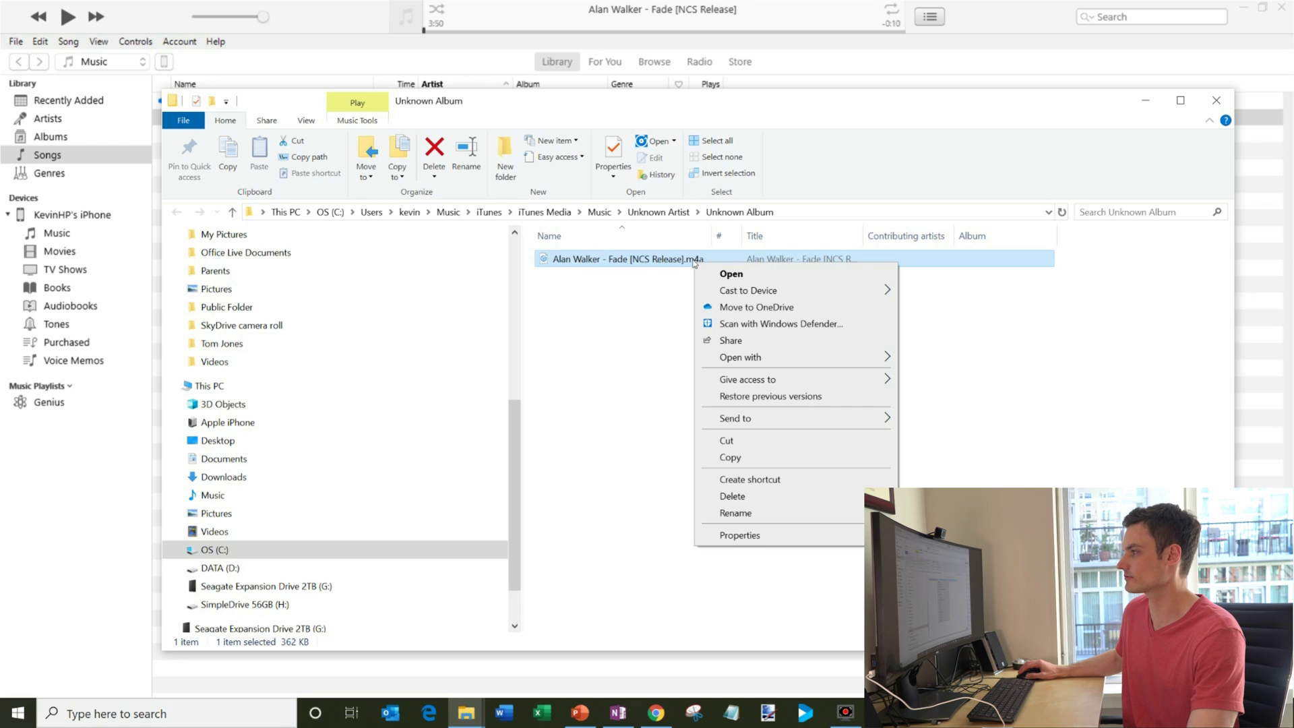
{"action": "left_click", "coordinate": [736, 513]}
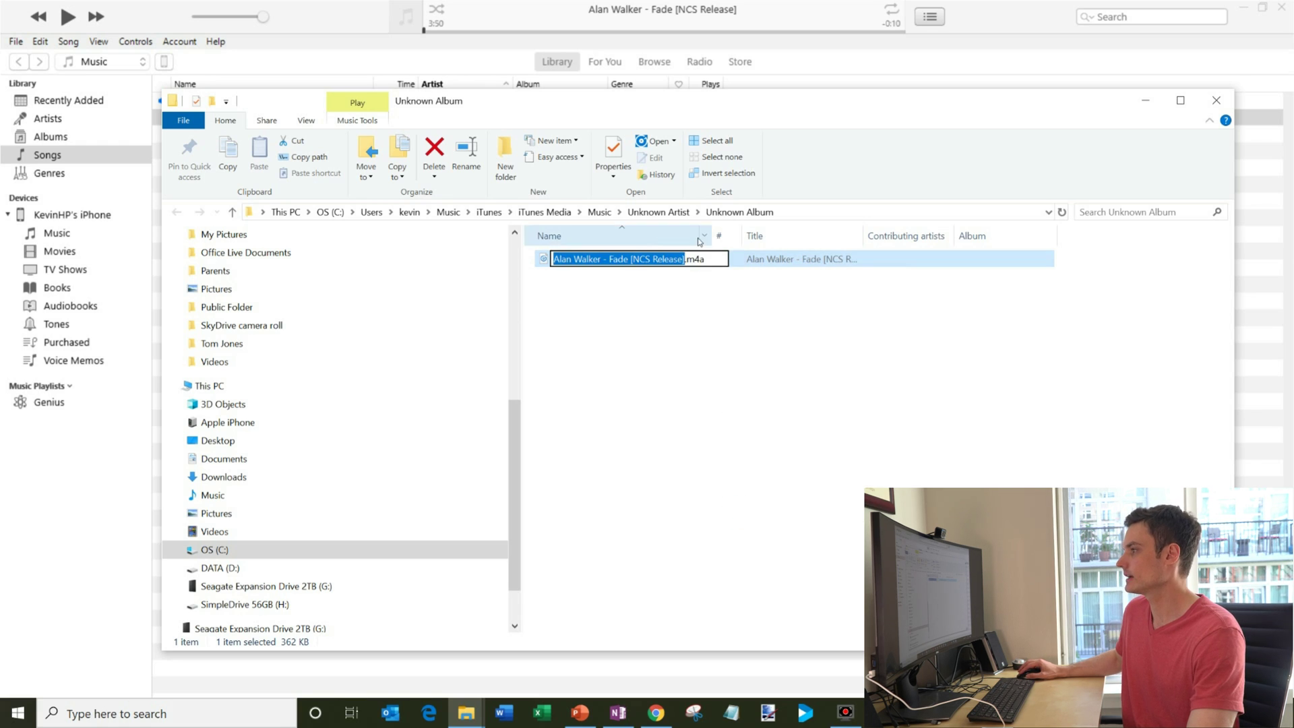
{"action": "left_click", "coordinate": [709, 260]}
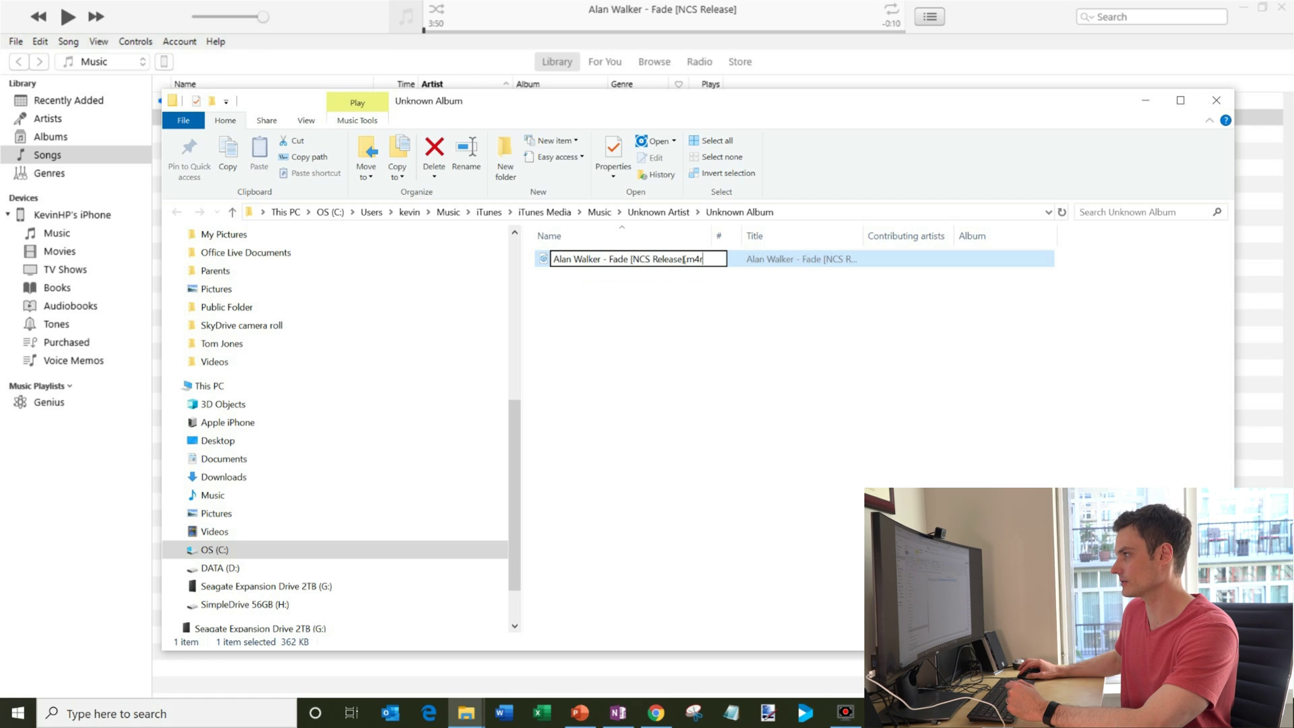
{"action": "key", "text": "Return"}
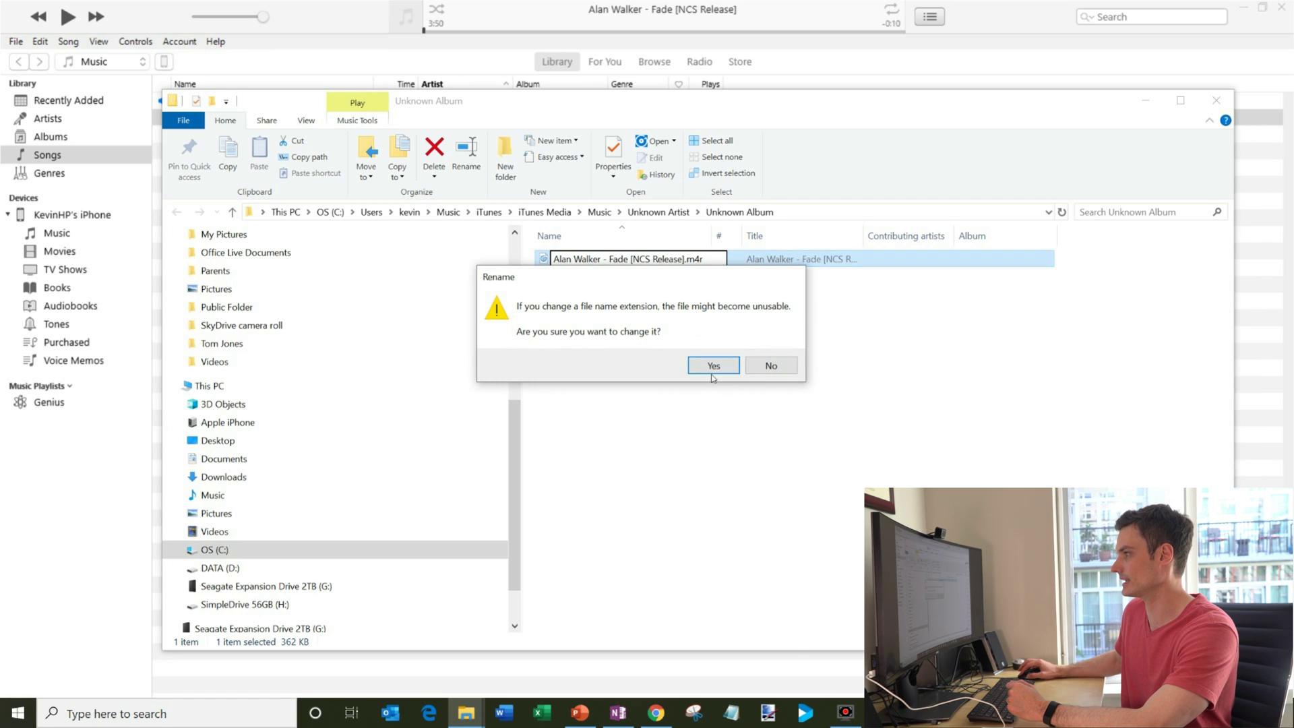
{"action": "left_click", "coordinate": [713, 369]}
Step: Minimize the file window to return to iTunes and open the connected iPhone's Tones list
{"action": "left_click", "coordinate": [1145, 100]}
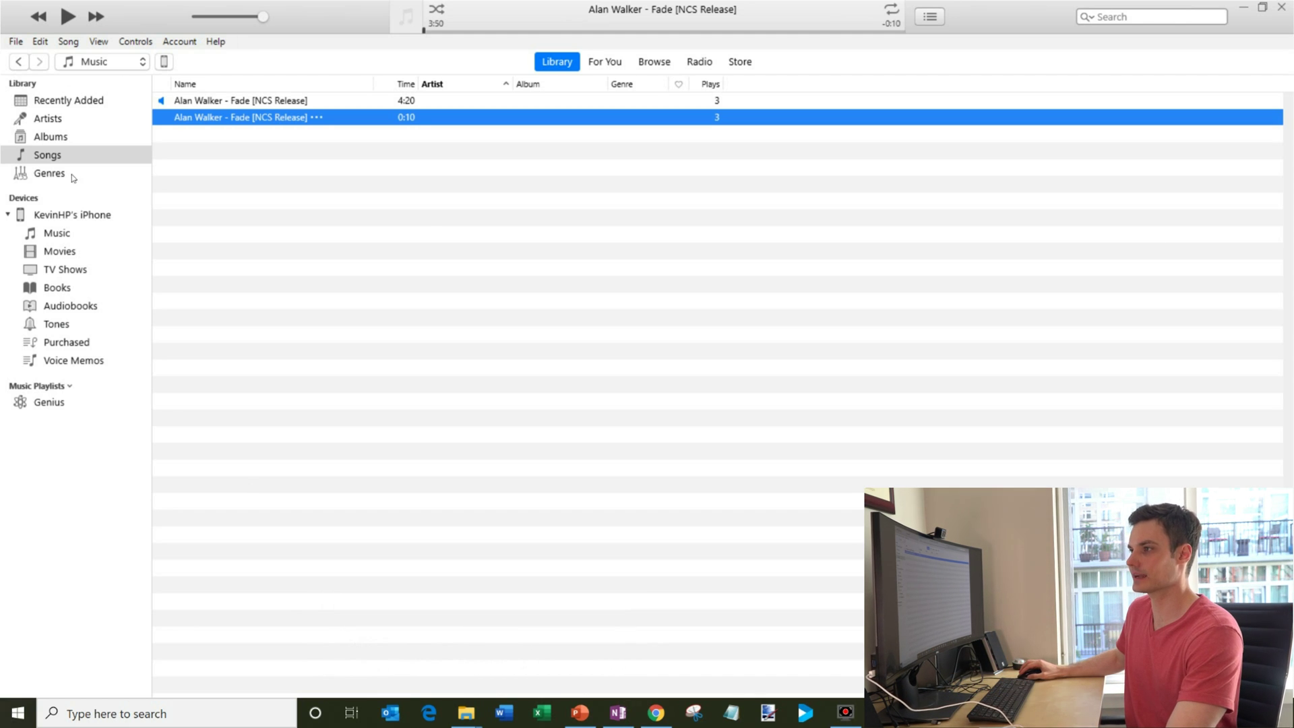
{"action": "left_click", "coordinate": [68, 234]}
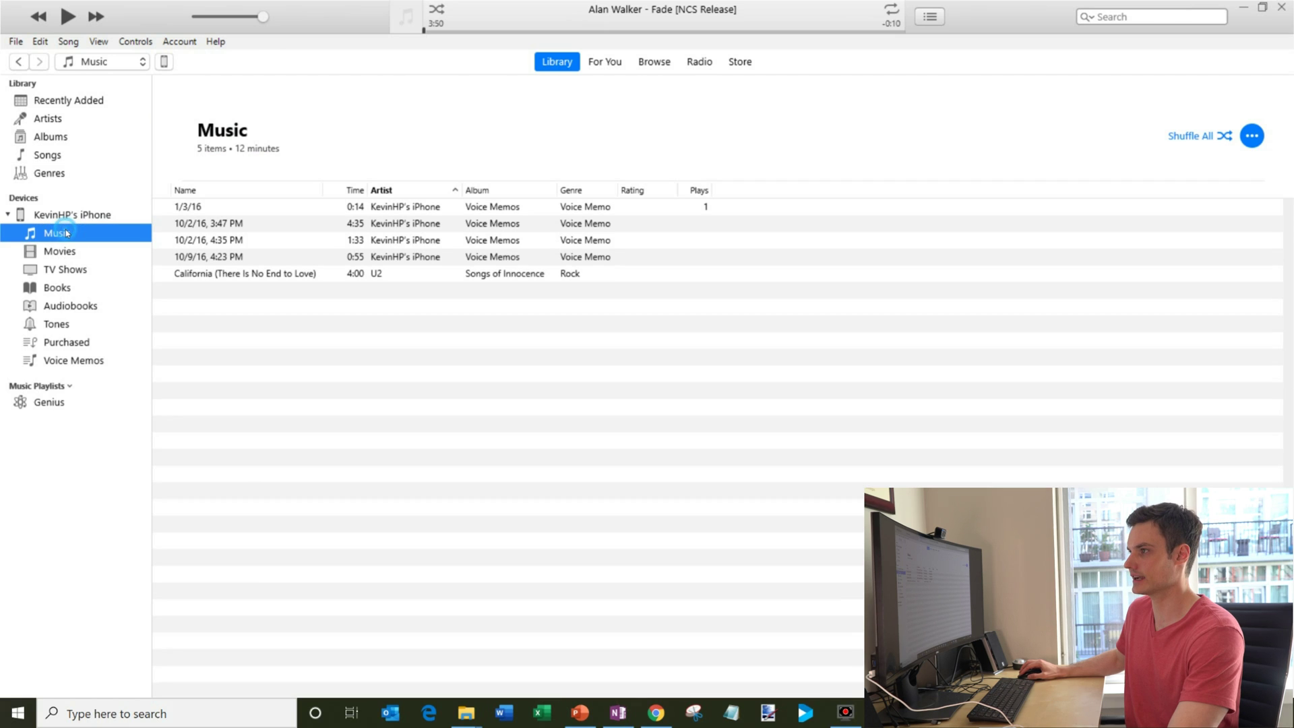
{"action": "left_click", "coordinate": [56, 327]}
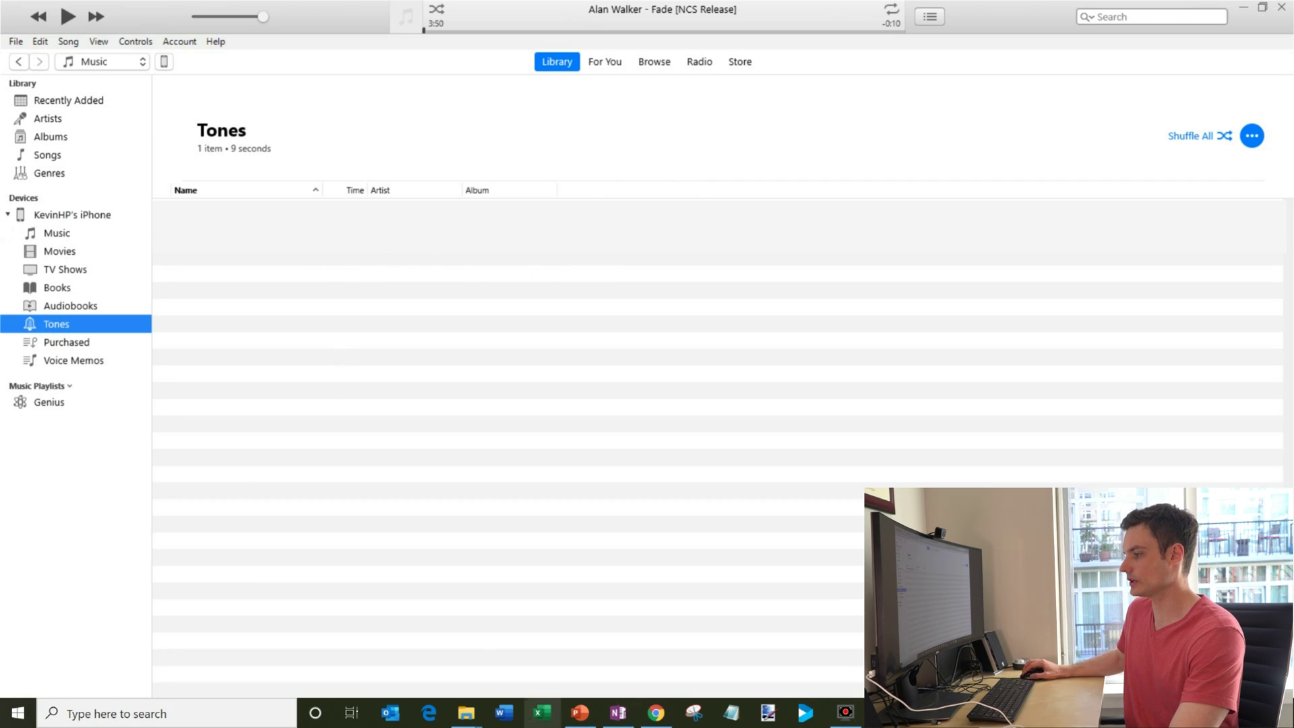
Step: Bring up the Unknown Album folder window beside the Tones list and copy the file Alan Walker - Fade [NCS Release].m4r
{"action": "left_click", "coordinate": [464, 716]}
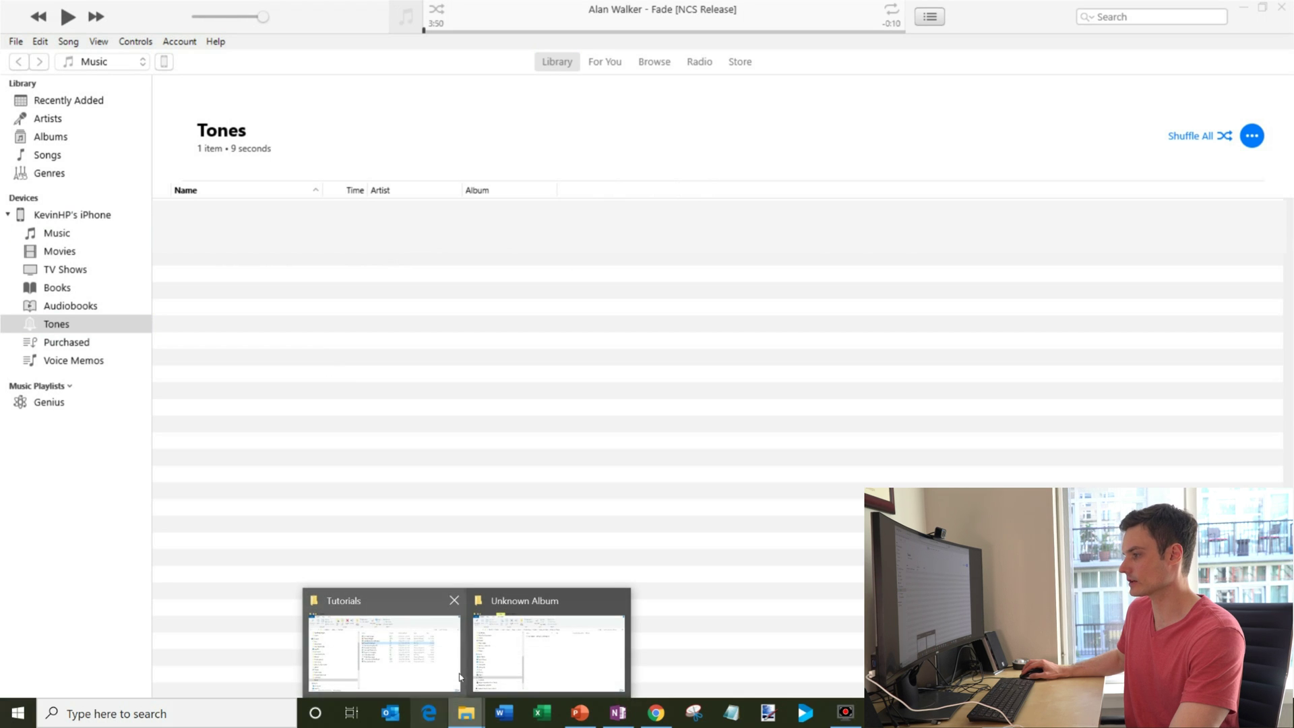
{"action": "left_click", "coordinate": [549, 650]}
{"action": "left_click_drag", "start_coordinate": [611, 103], "coordinate": [907, 103]}
{"action": "left_click", "coordinate": [939, 262]}
{"action": "left_click_drag", "start_coordinate": [938, 263], "coordinate": [901, 264]}
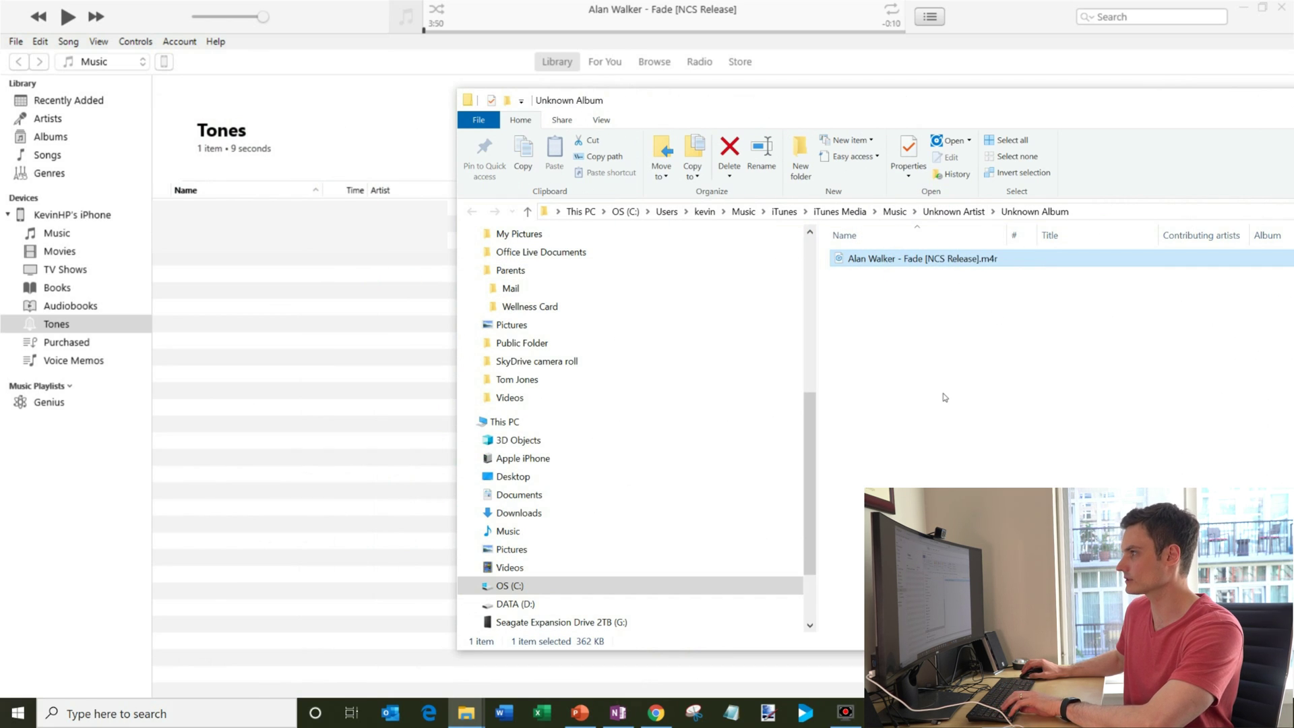
{"action": "right_click", "coordinate": [903, 260]}
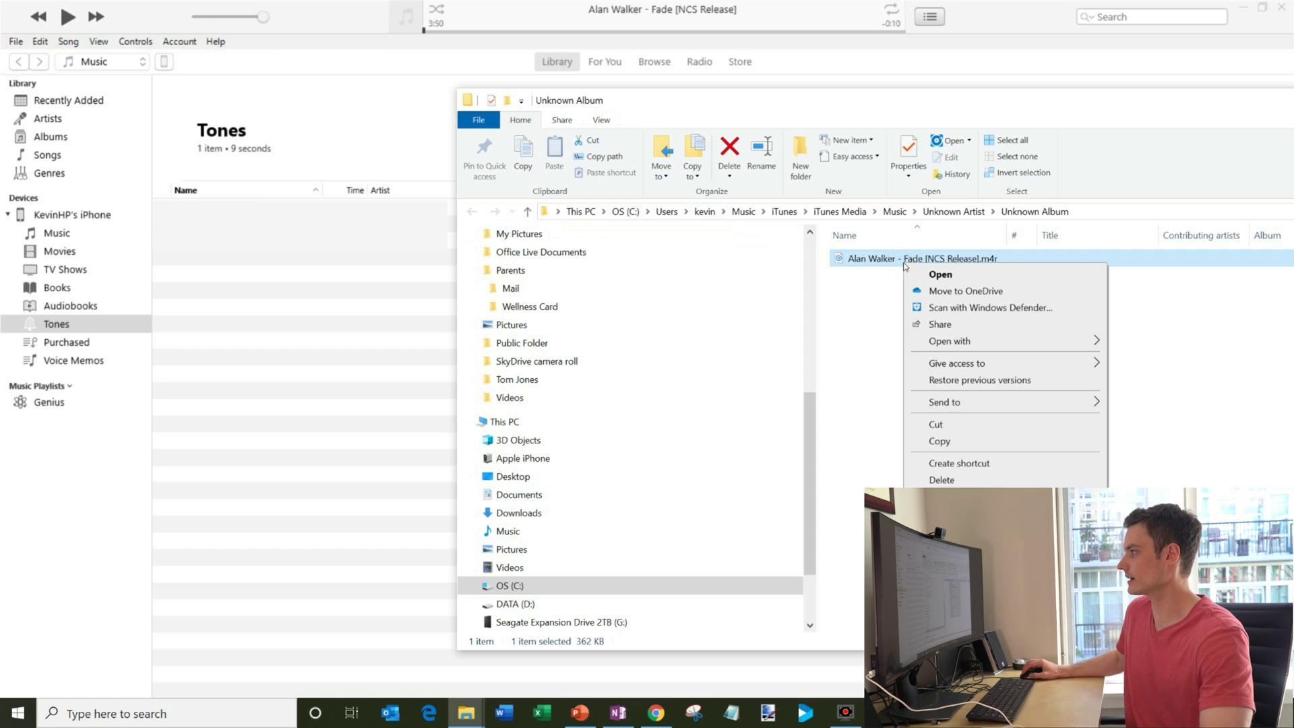
{"action": "left_click", "coordinate": [951, 442]}
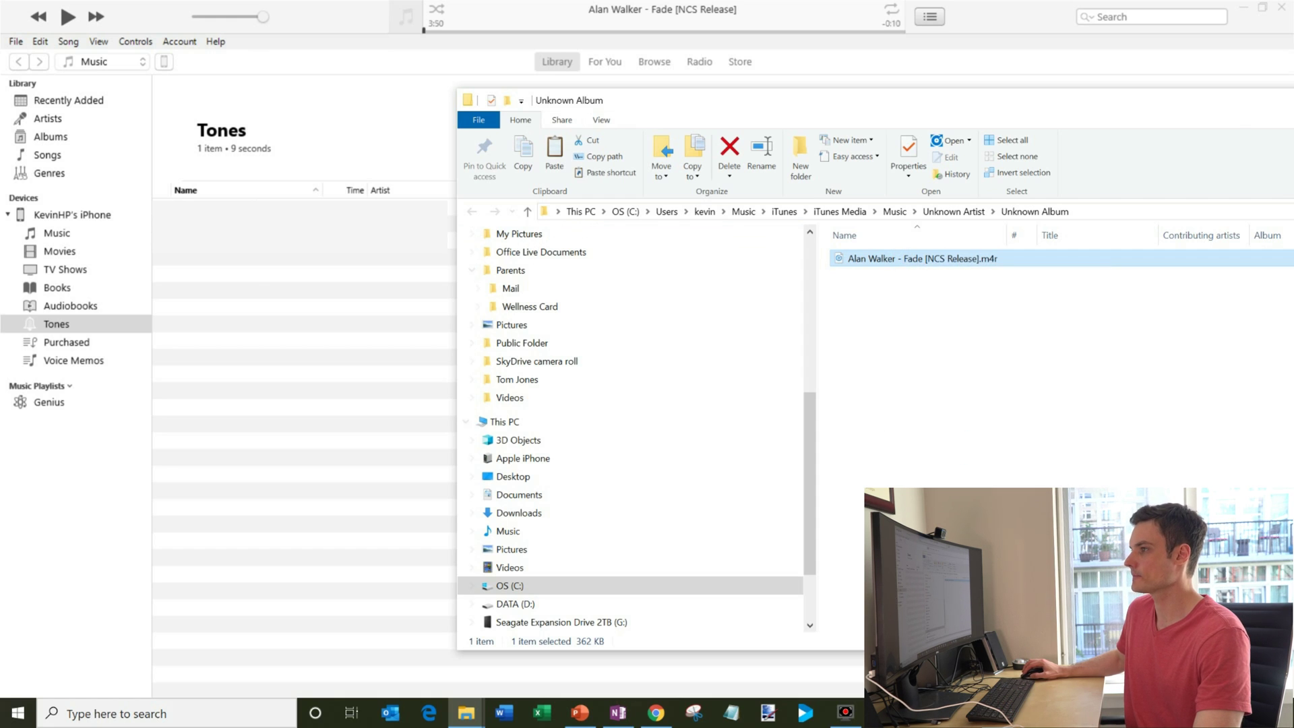
Step: Return to iTunes, paste the copied ringtone file into the iPhone's Tones list and select the added tone
{"action": "left_click", "coordinate": [257, 273]}
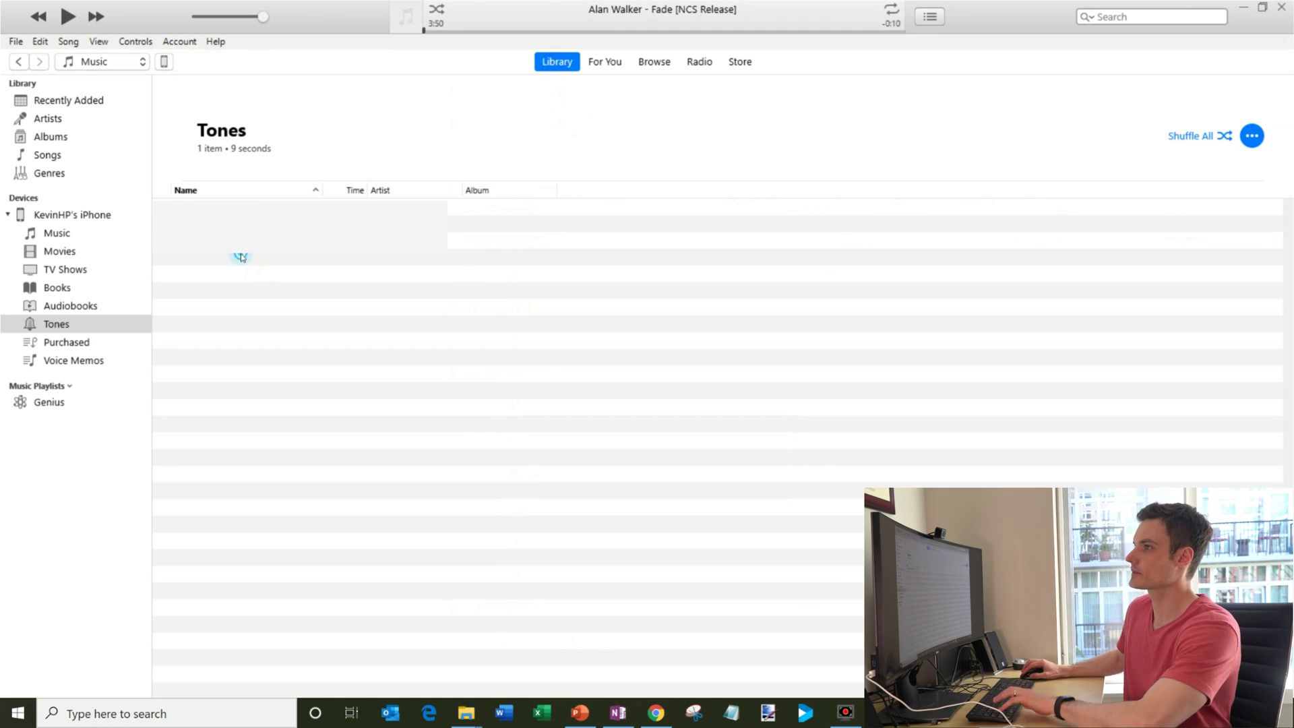
{"action": "left_click", "coordinate": [40, 41]}
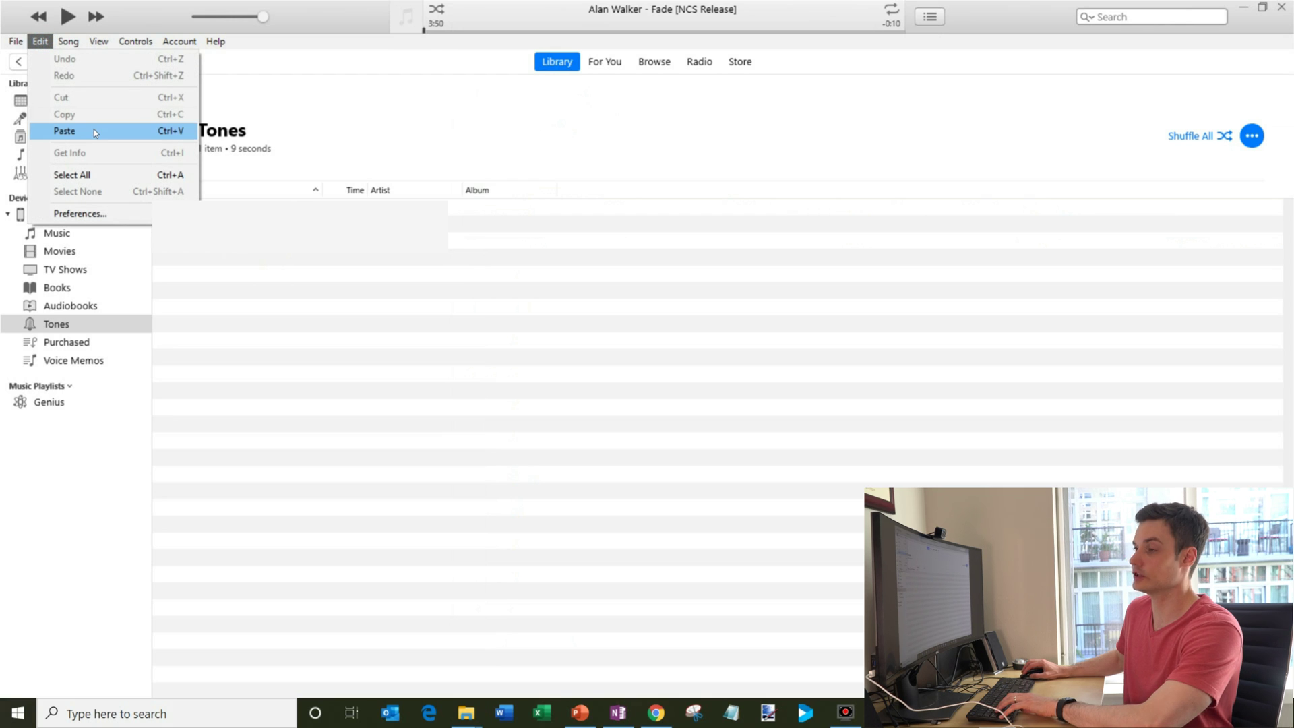
{"action": "left_click", "coordinate": [64, 131]}
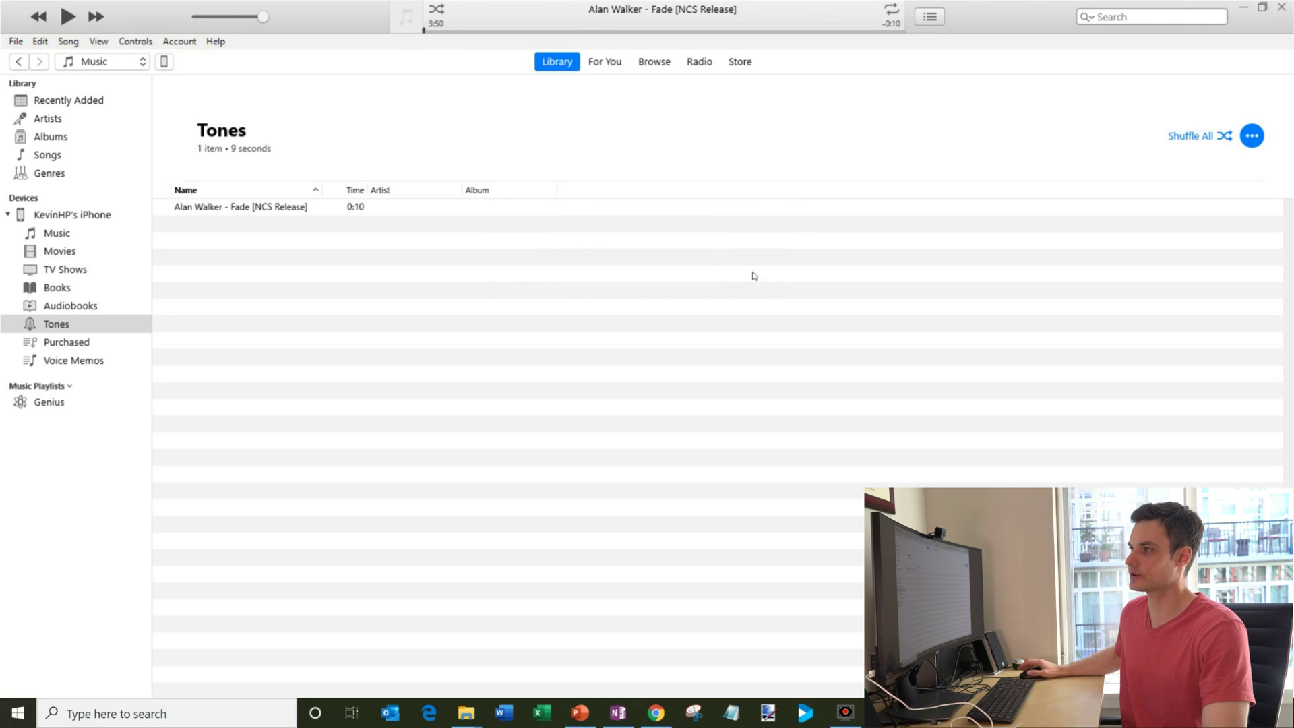
{"action": "left_click", "coordinate": [267, 208]}
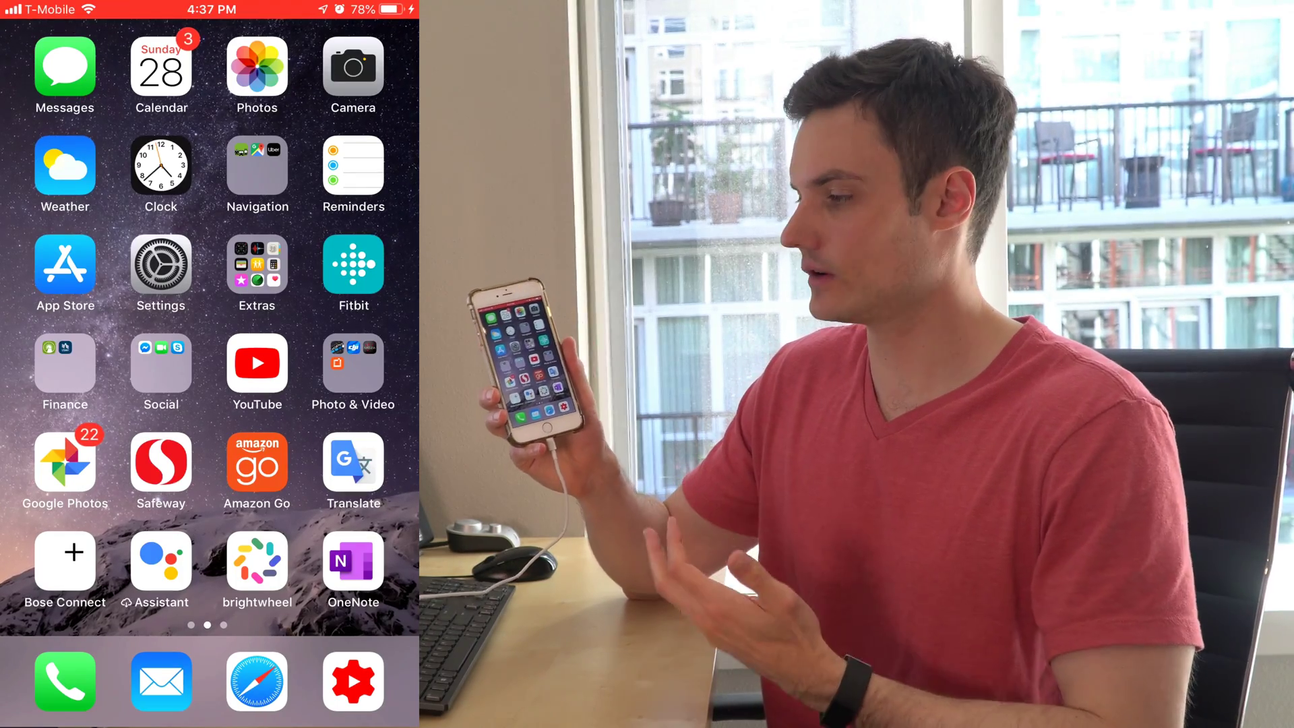
Step: Switch to the iPhone's Settings and open the Ringtone list within Sounds
{"action": "left_click", "coordinate": [161, 264]}
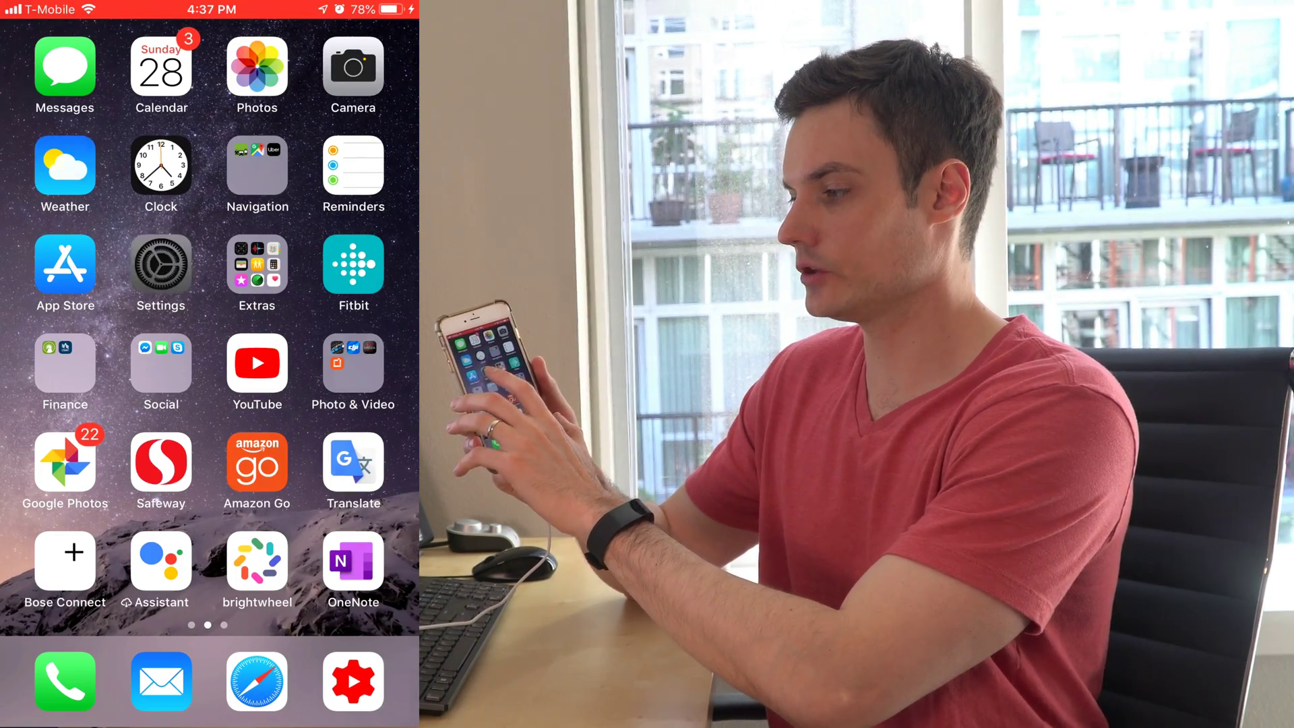
{"action": "scroll", "coordinate": [209, 404], "scroll_direction": "down", "scroll_amount": 2}
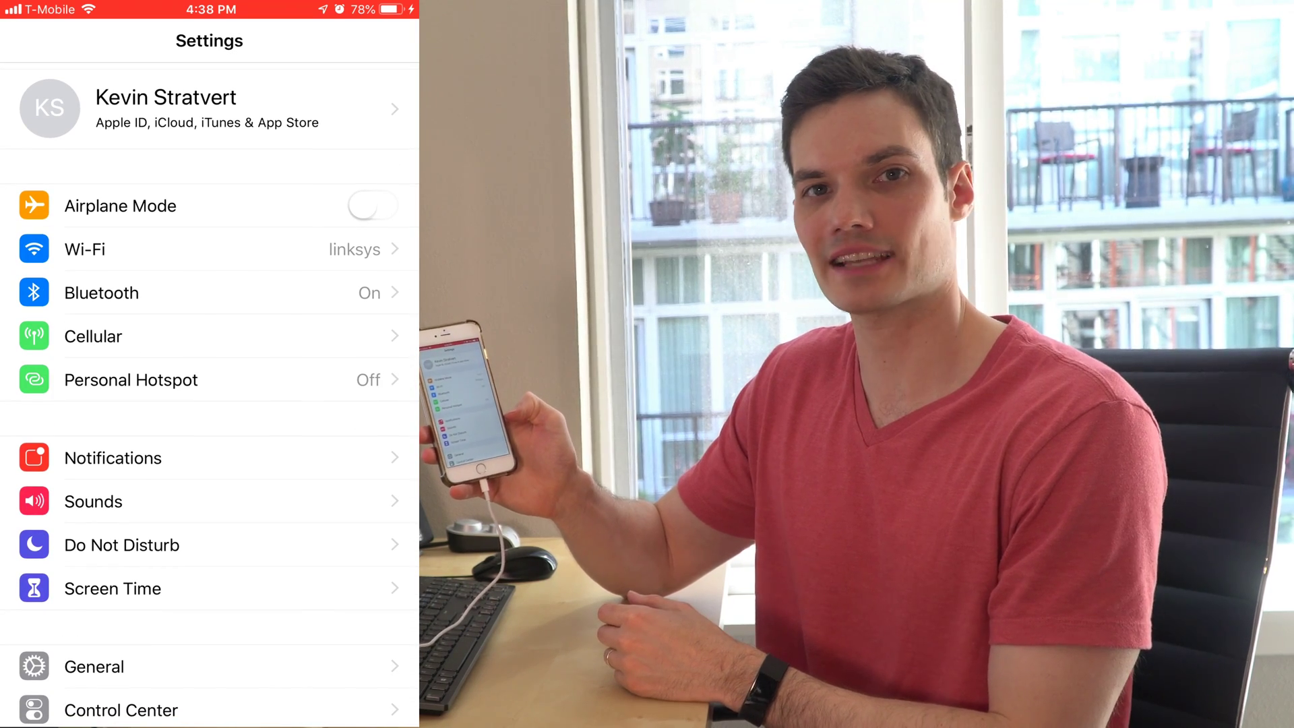
{"action": "left_click", "coordinate": [93, 502]}
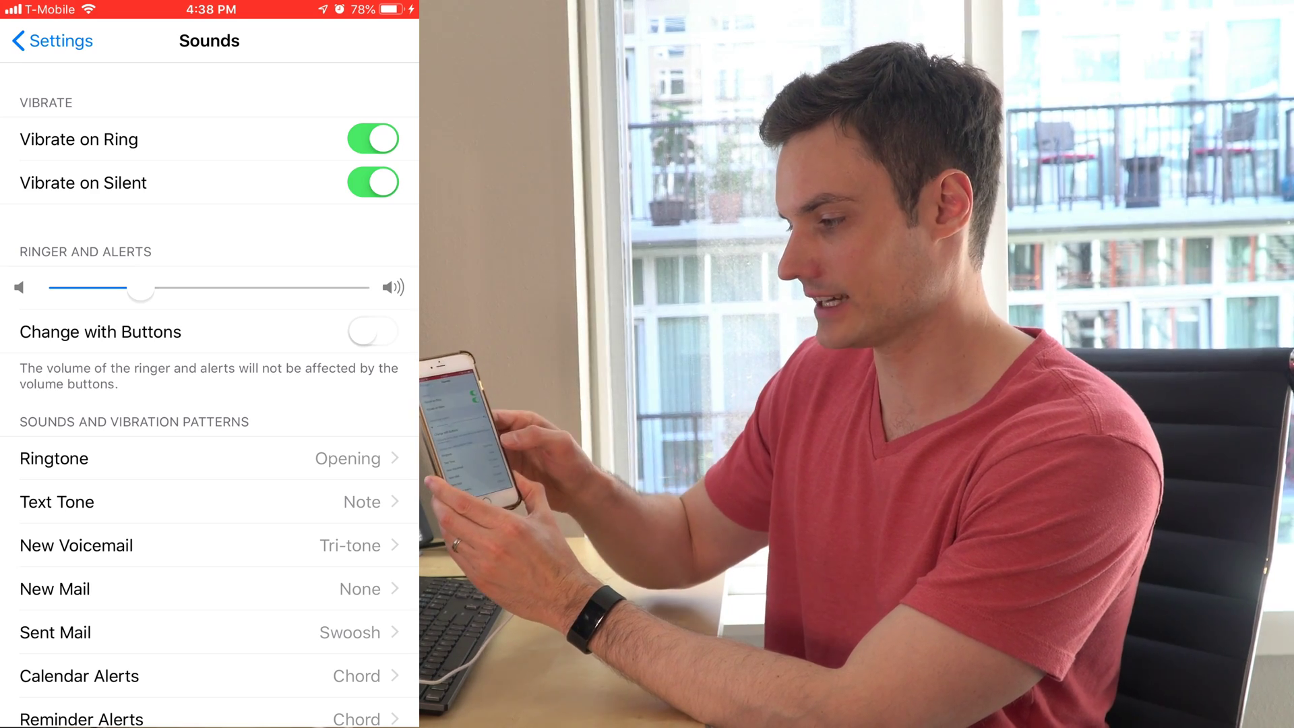
{"action": "left_click", "coordinate": [202, 458]}
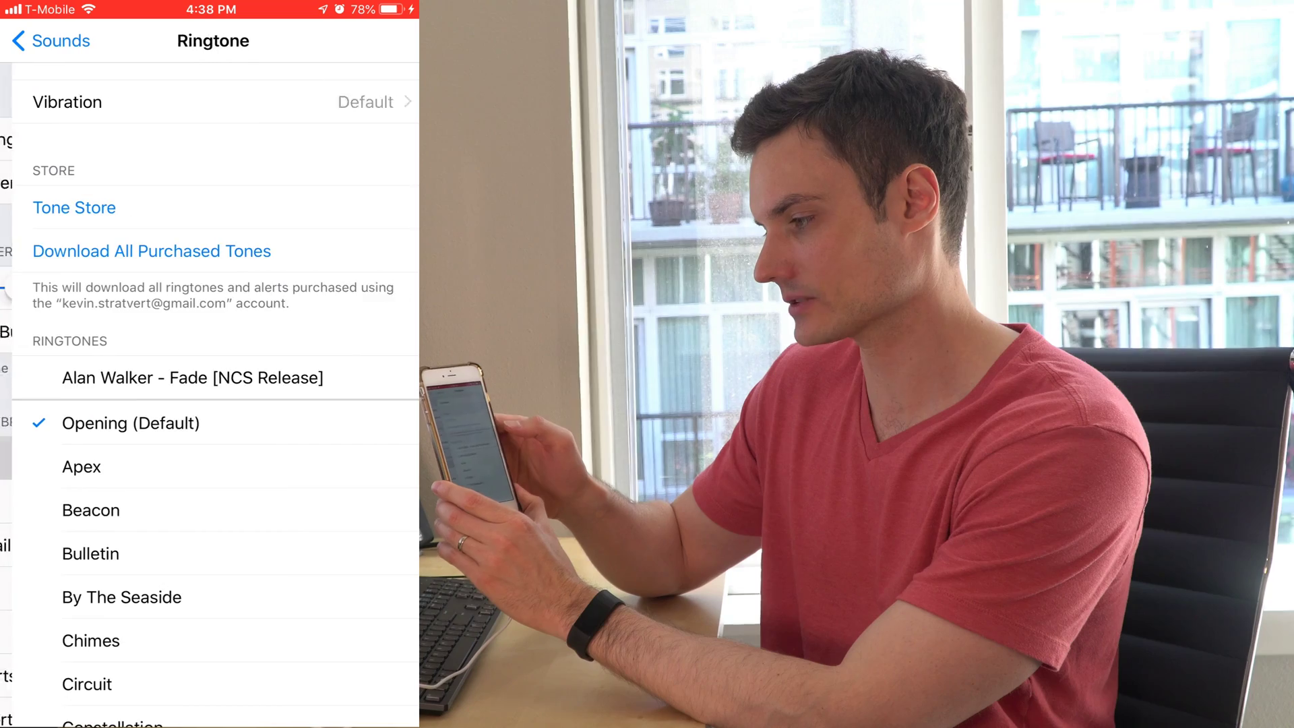
Step: Set Alan Walker - Fade [NCS Release] as the iPhone's ringtone and return to the home screen
{"action": "scroll", "coordinate": [209, 377], "scroll_direction": "down", "scroll_amount": 2}
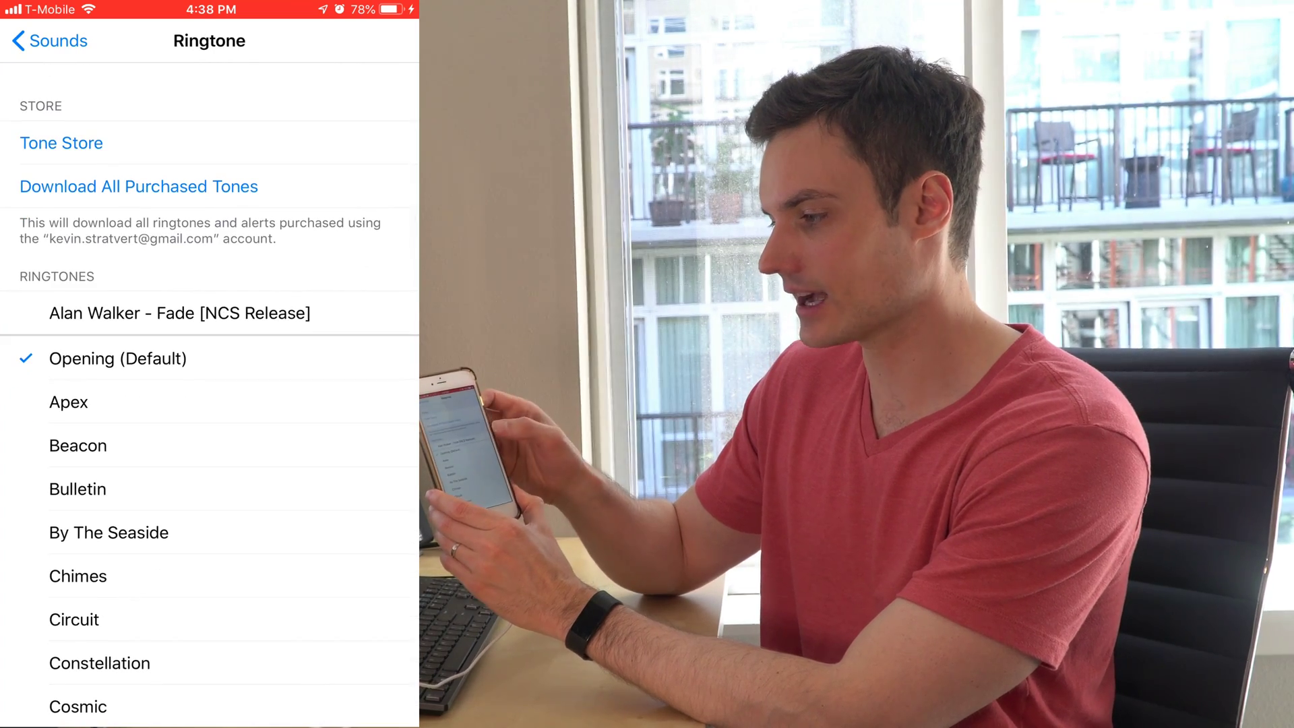
{"action": "scroll", "coordinate": [209, 377], "scroll_direction": "up", "scroll_amount": 2}
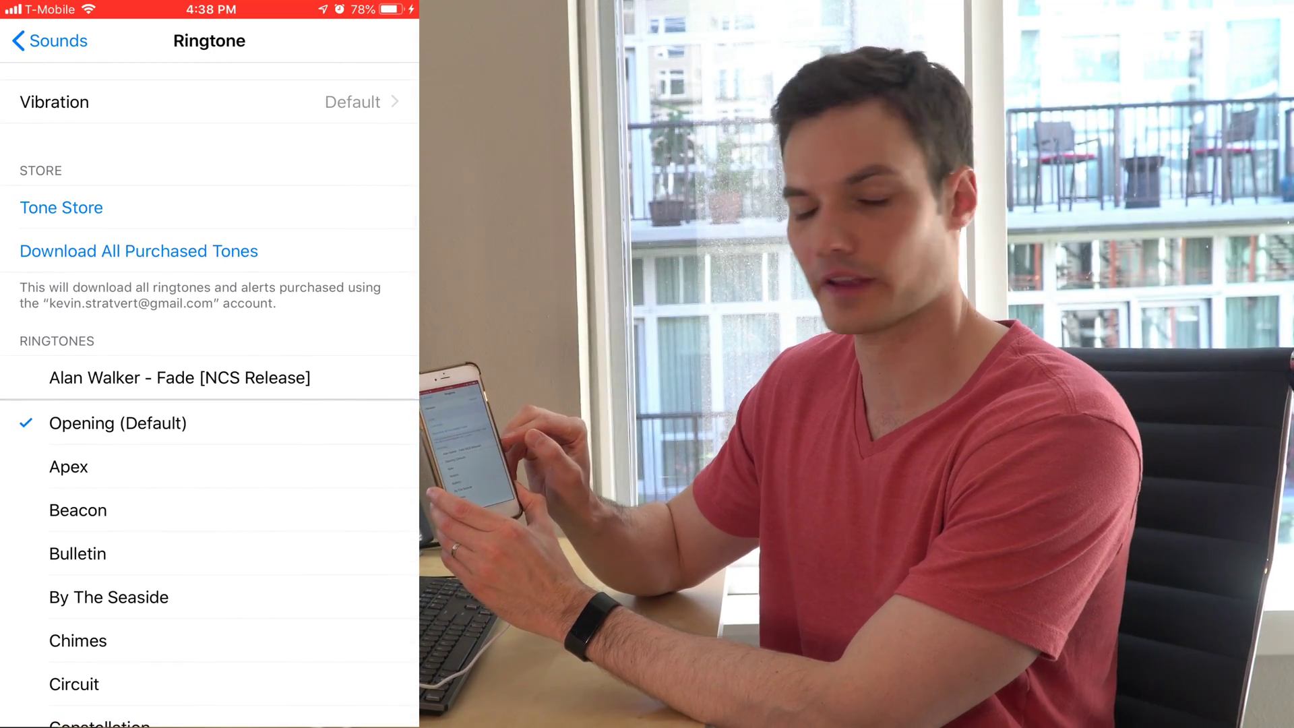
{"action": "left_click", "coordinate": [179, 378]}
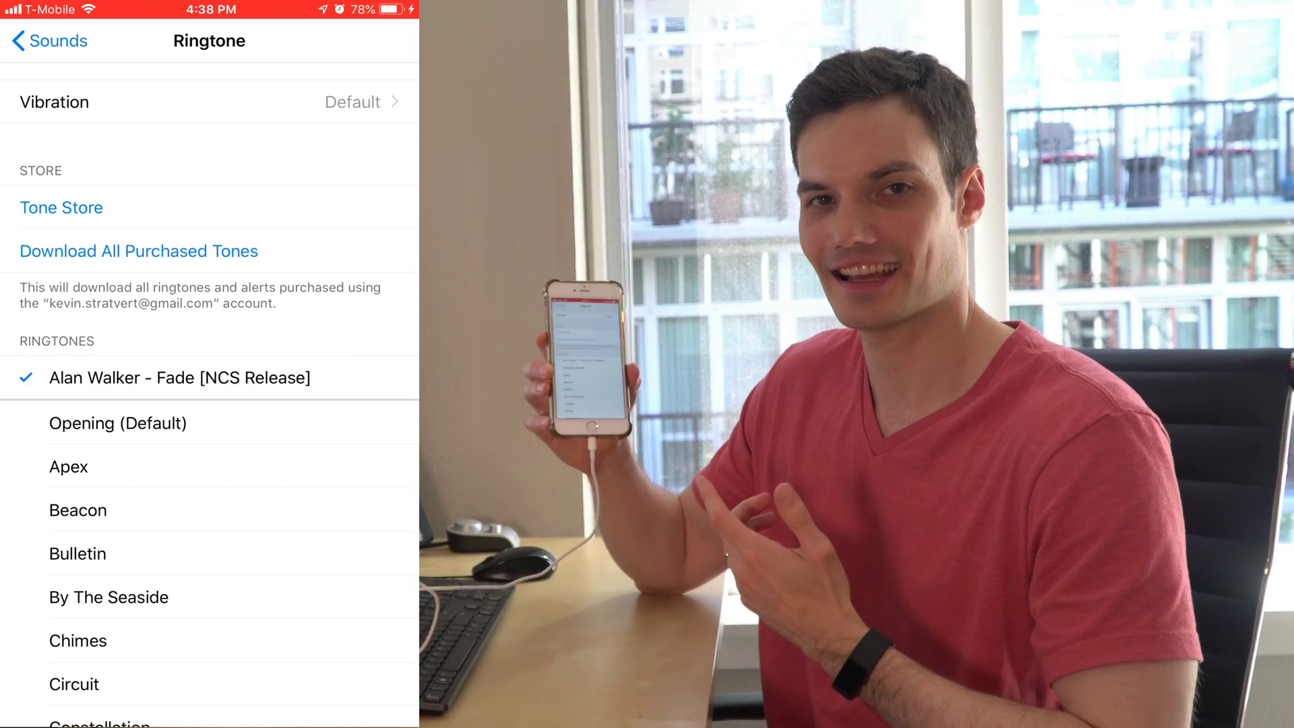
{"action": "left_click", "coordinate": [49, 40]}
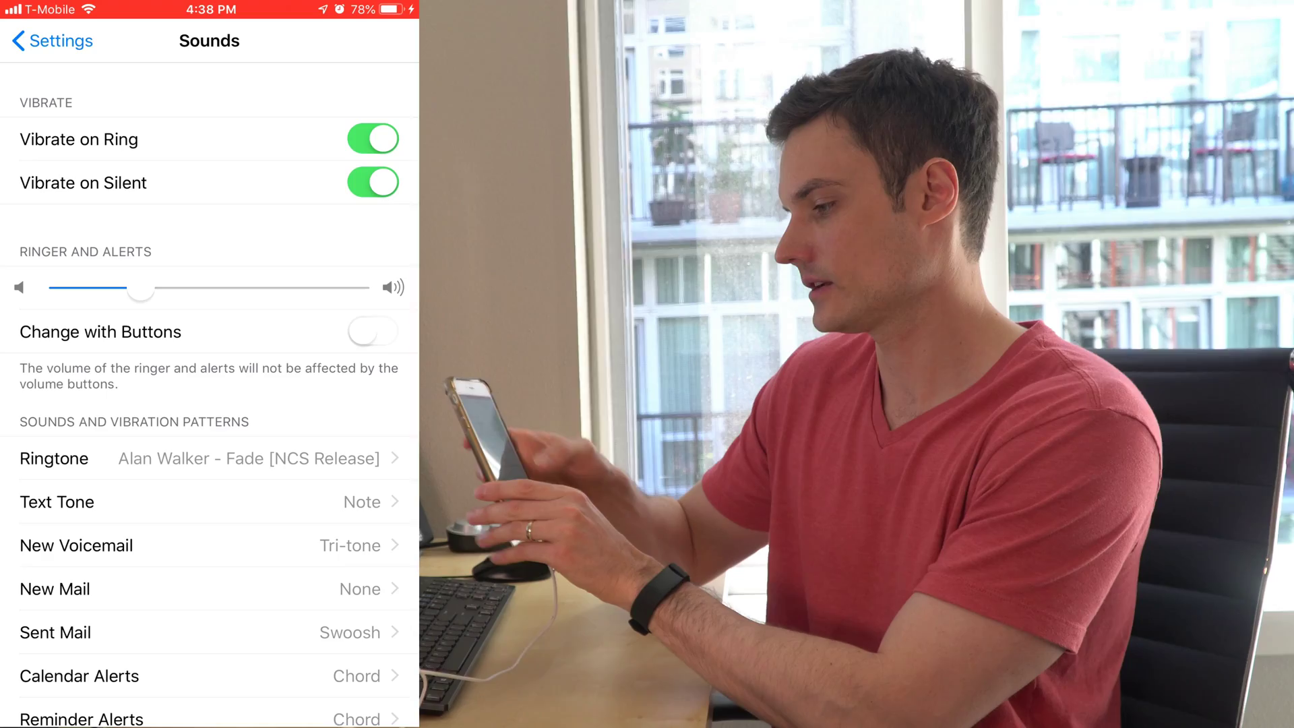
{"action": "key", "text": "super"}
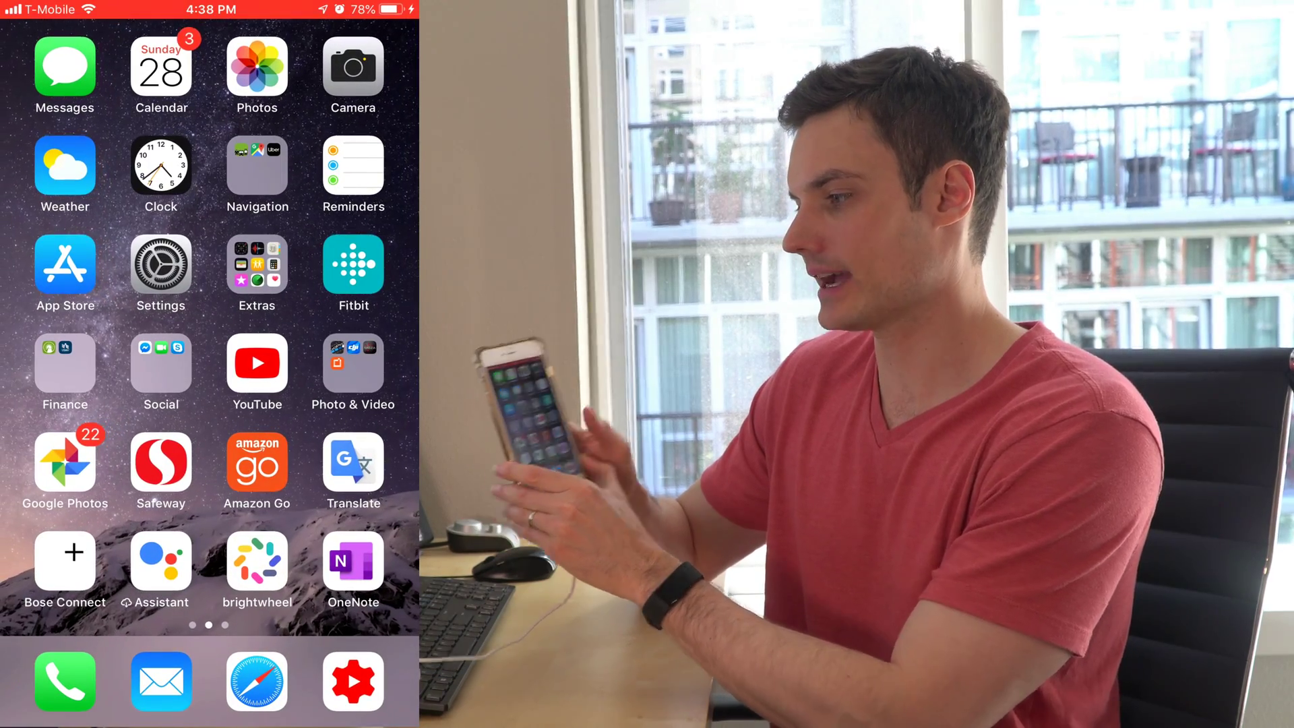